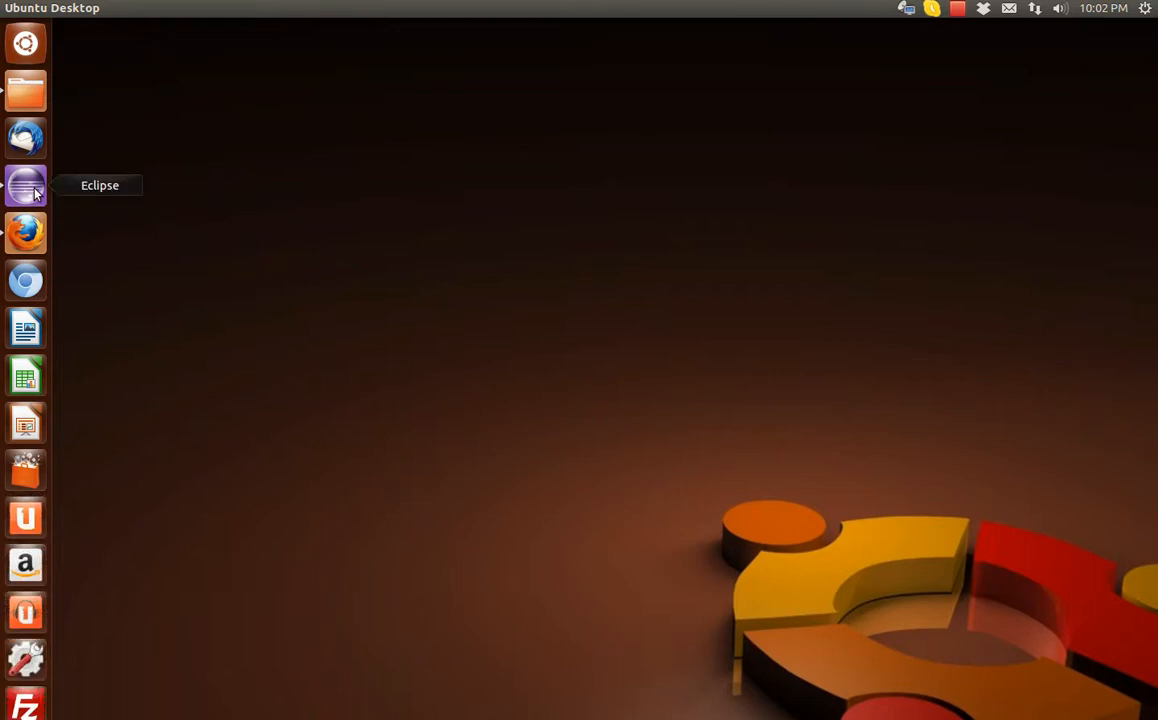
# Switch to Eclipse, expand git-demo's local feature branches in the Git Repositories view and widen the view to show full branch names.
pyautogui.click(26, 186)
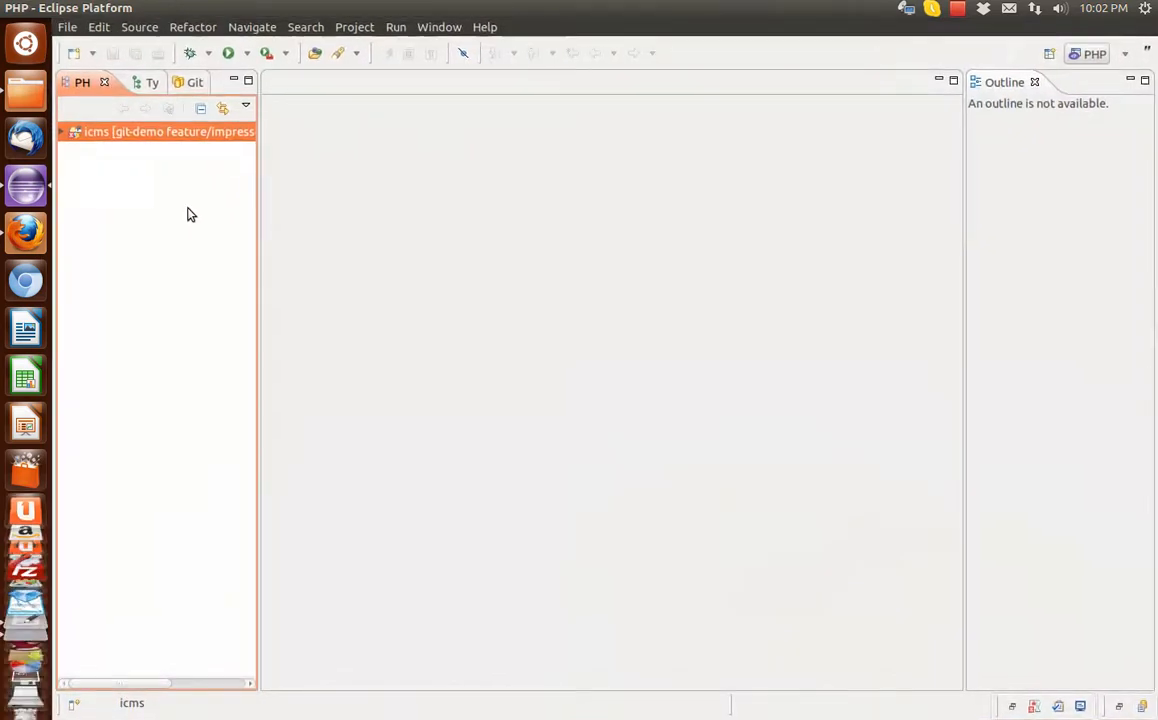
pyautogui.click(189, 84)
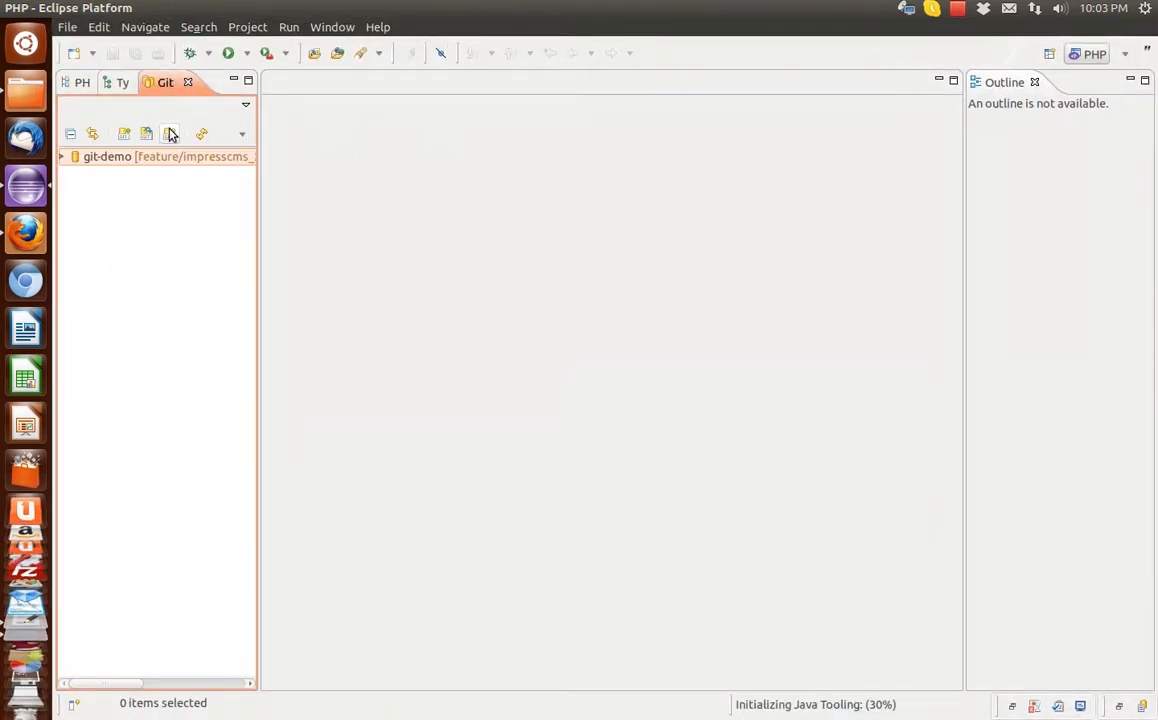
pyautogui.click(62, 158)
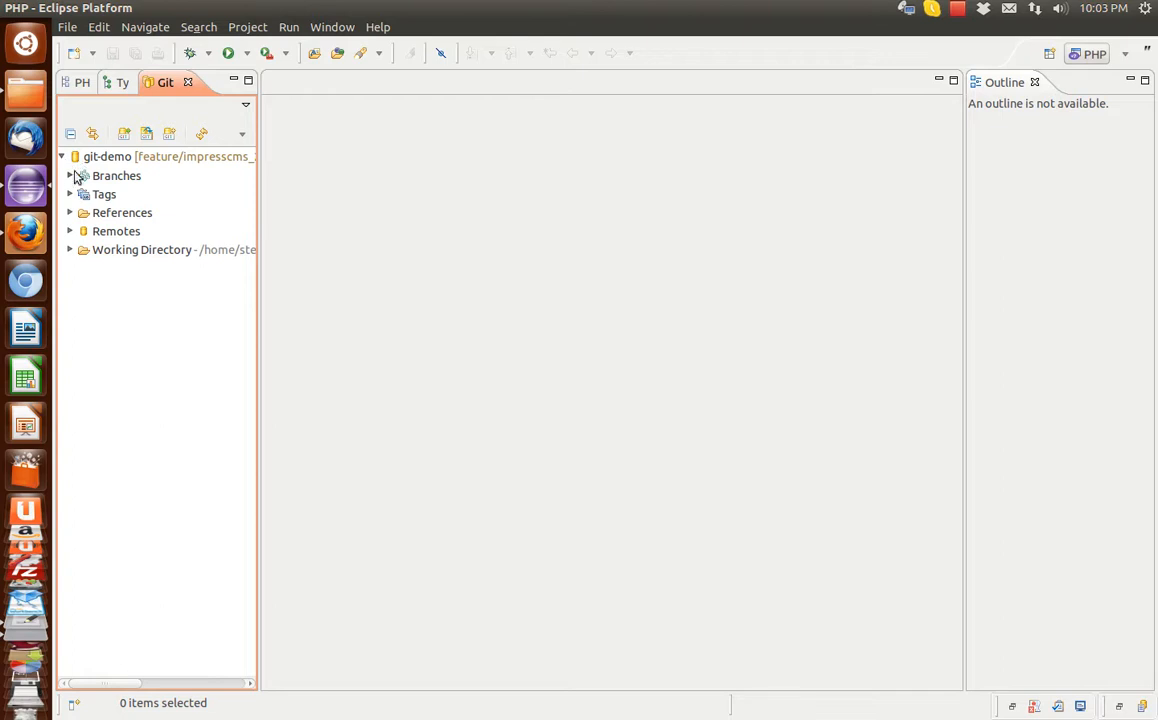
pyautogui.click(84, 177)
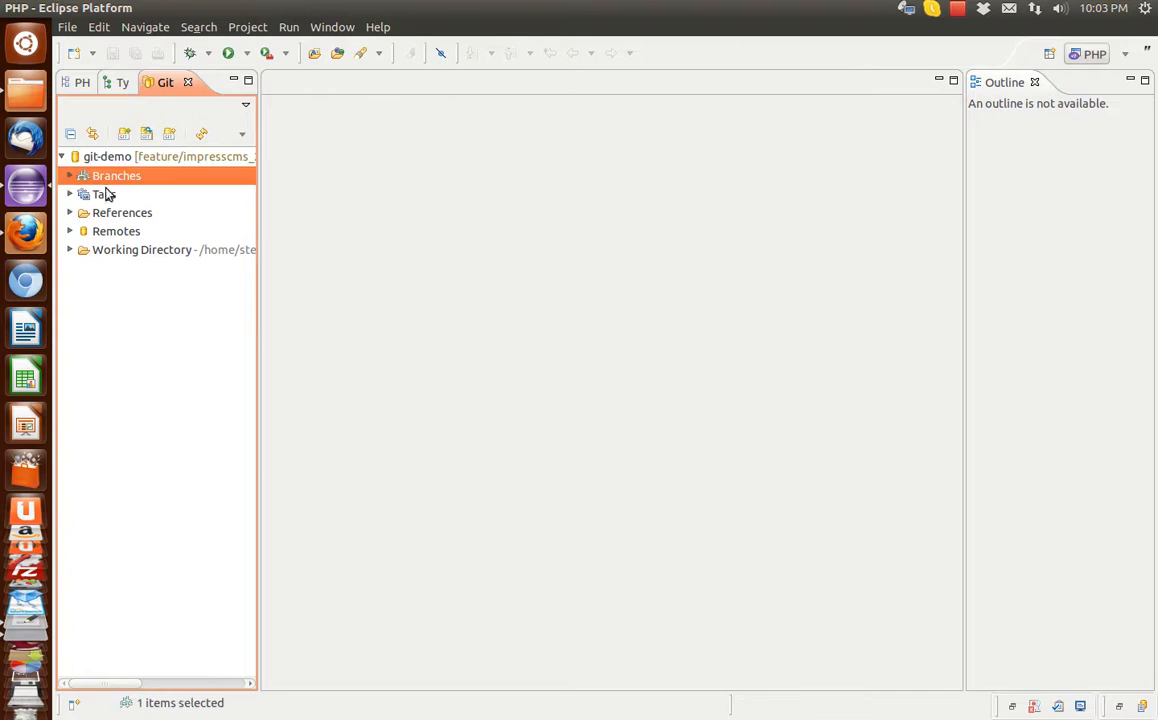
pyautogui.click(69, 176)
pyautogui.click(80, 194)
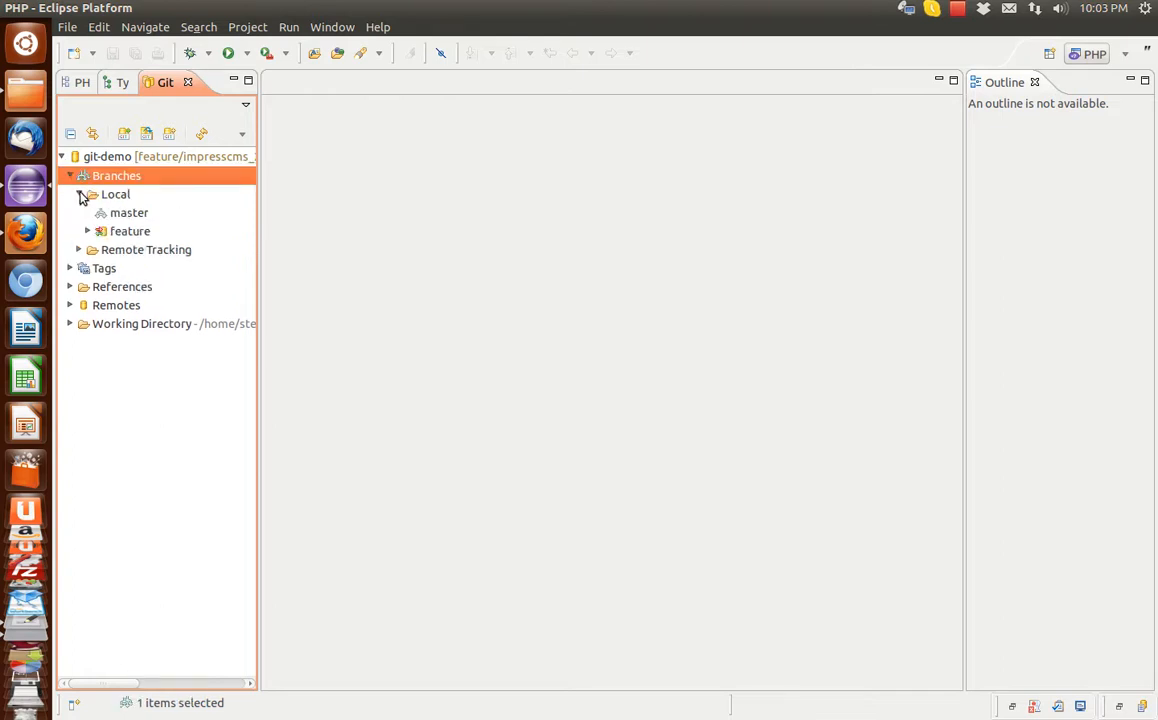
pyautogui.click(88, 231)
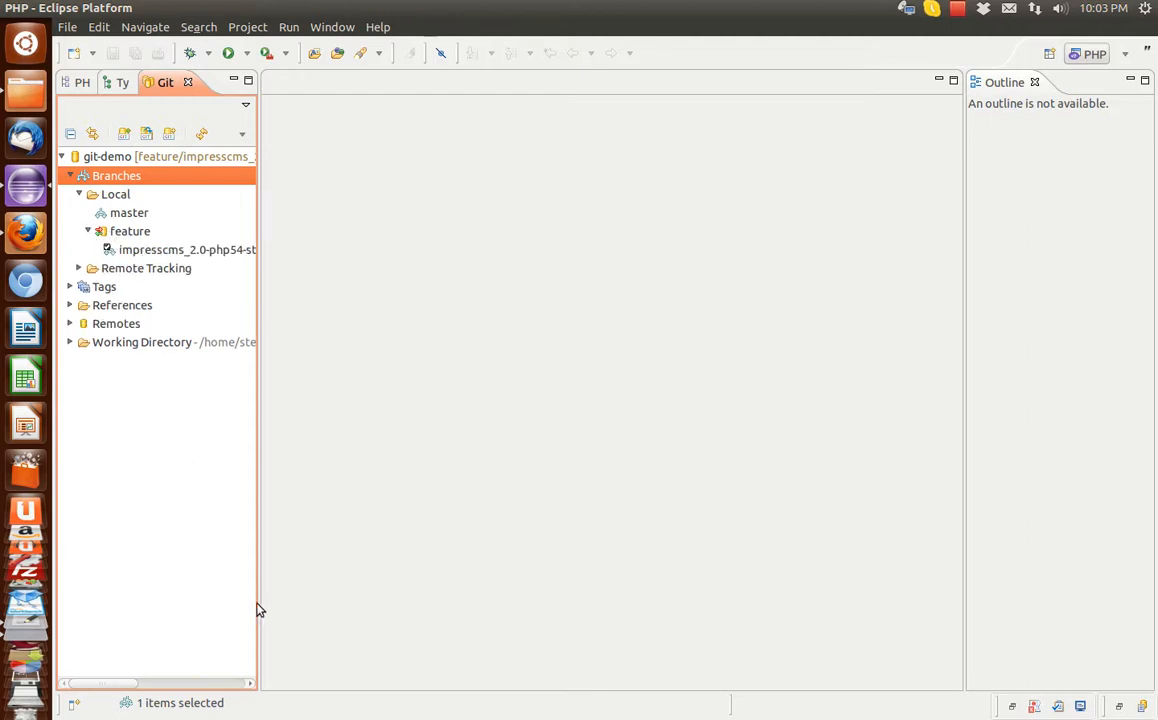
pyautogui.moveTo(259, 605); pyautogui.dragTo(355, 609)
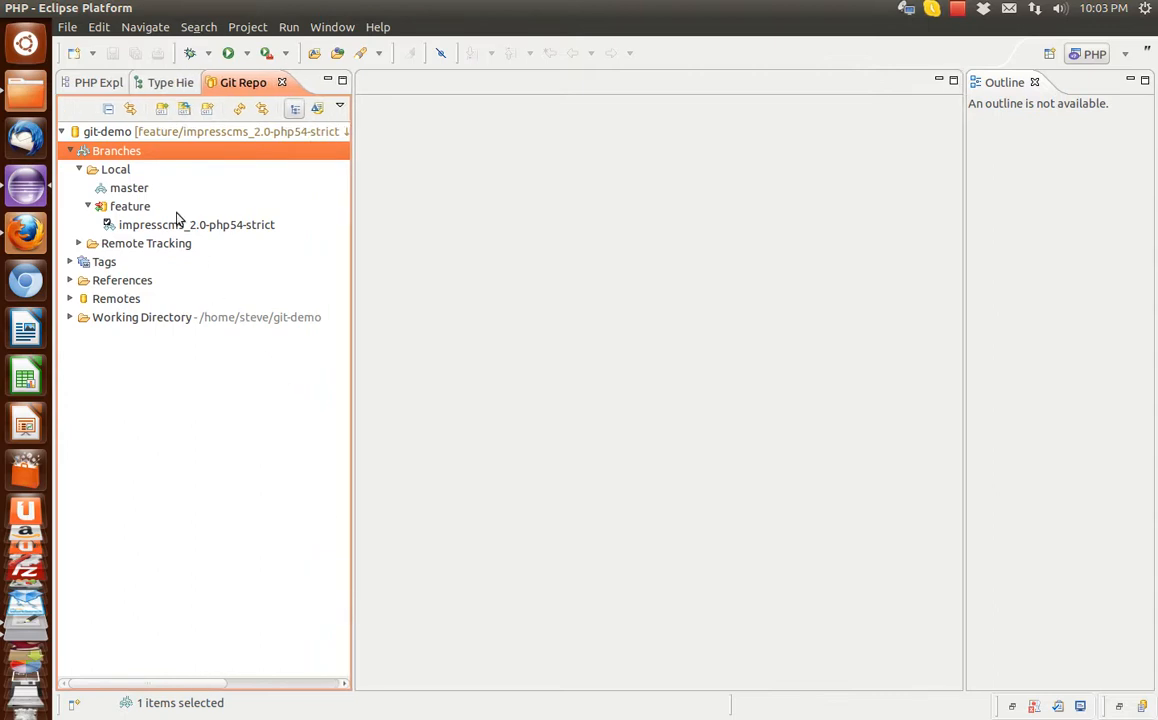
# Examine the remote-tracking feature branches under origin in the git-demo repository.
pyautogui.click(78, 243)
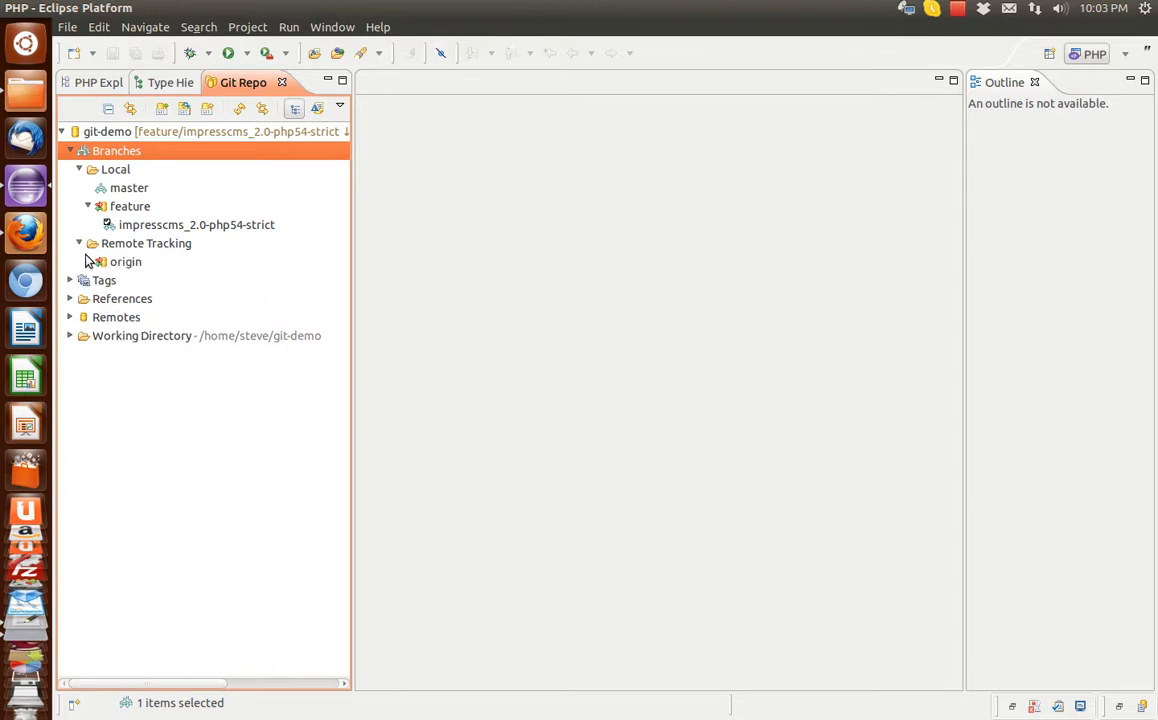
pyautogui.click(88, 261)
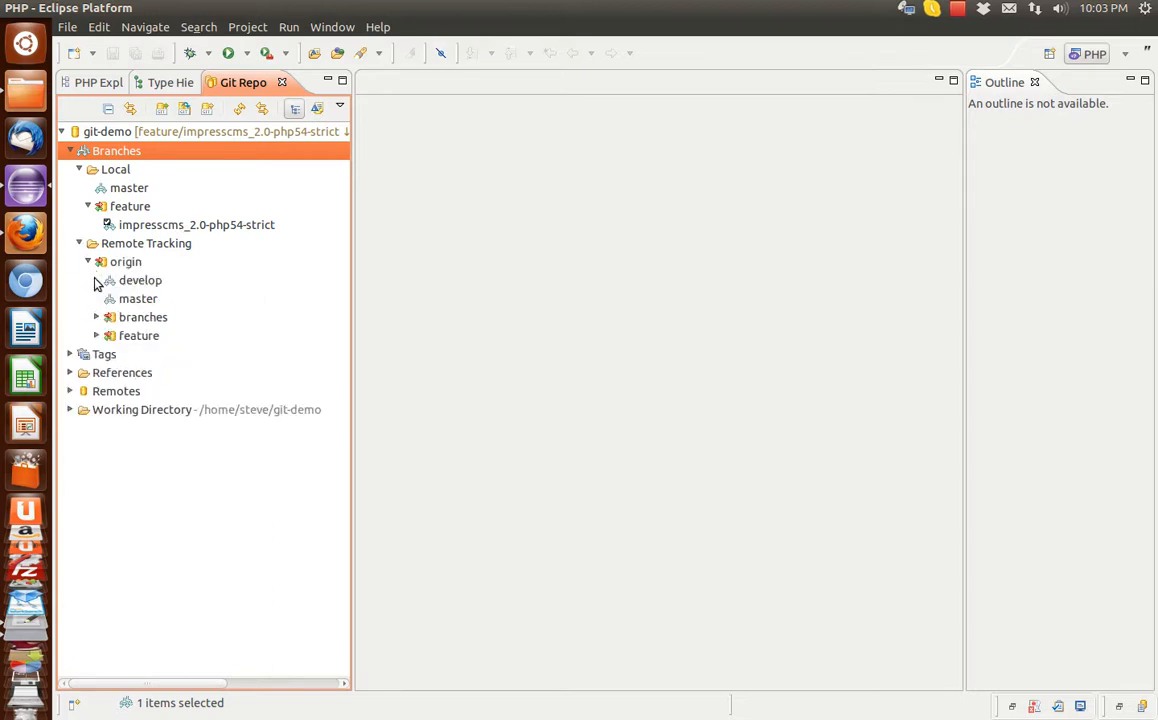
pyautogui.click(97, 336)
pyautogui.scroll(-7, 135, 395)
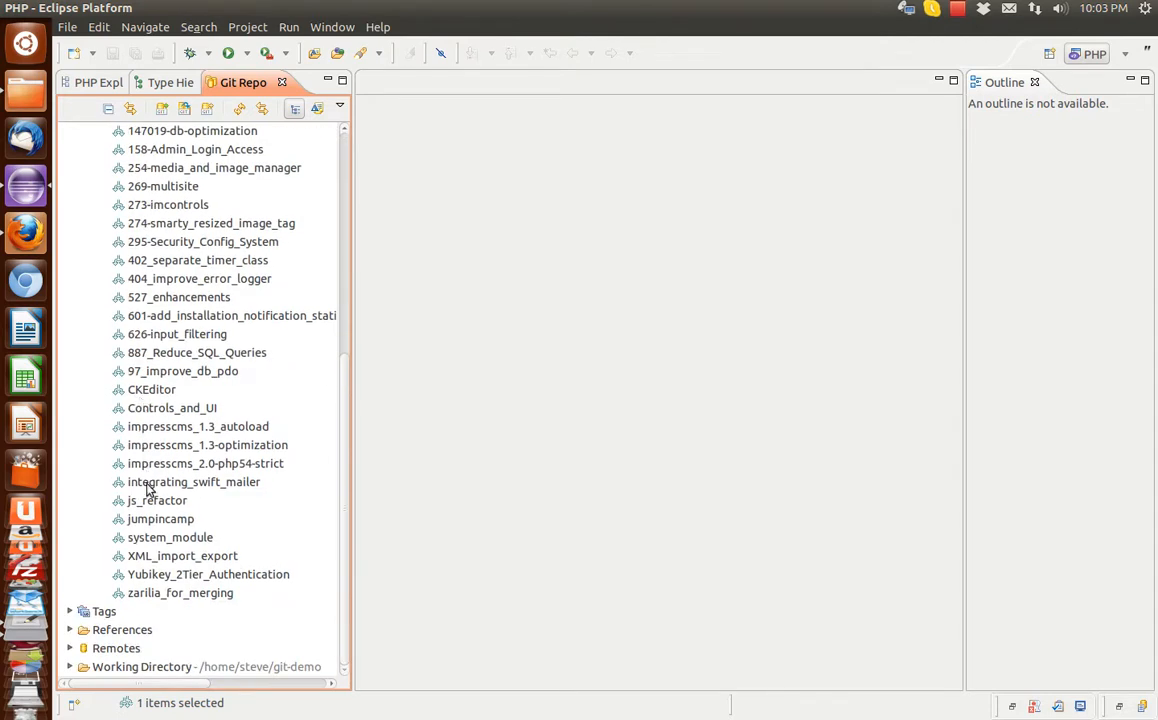
pyautogui.scroll(6, 333, 420)
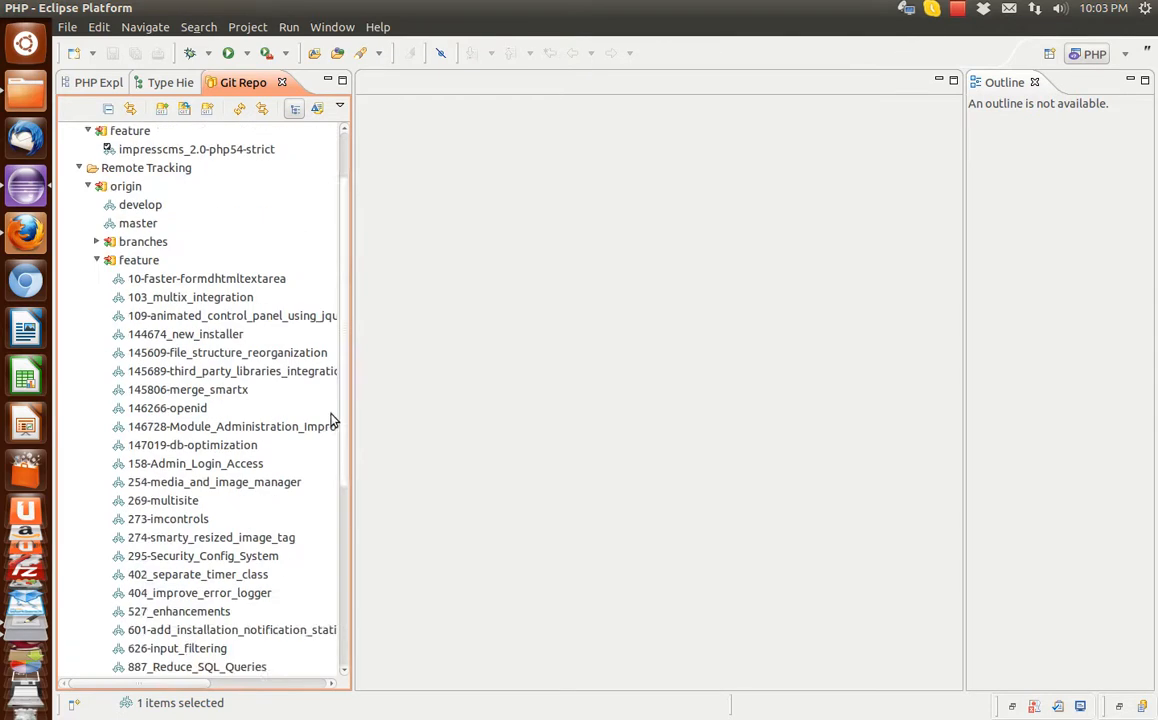
pyautogui.scroll(1, 255, 317)
pyautogui.scroll(2, 125, 250)
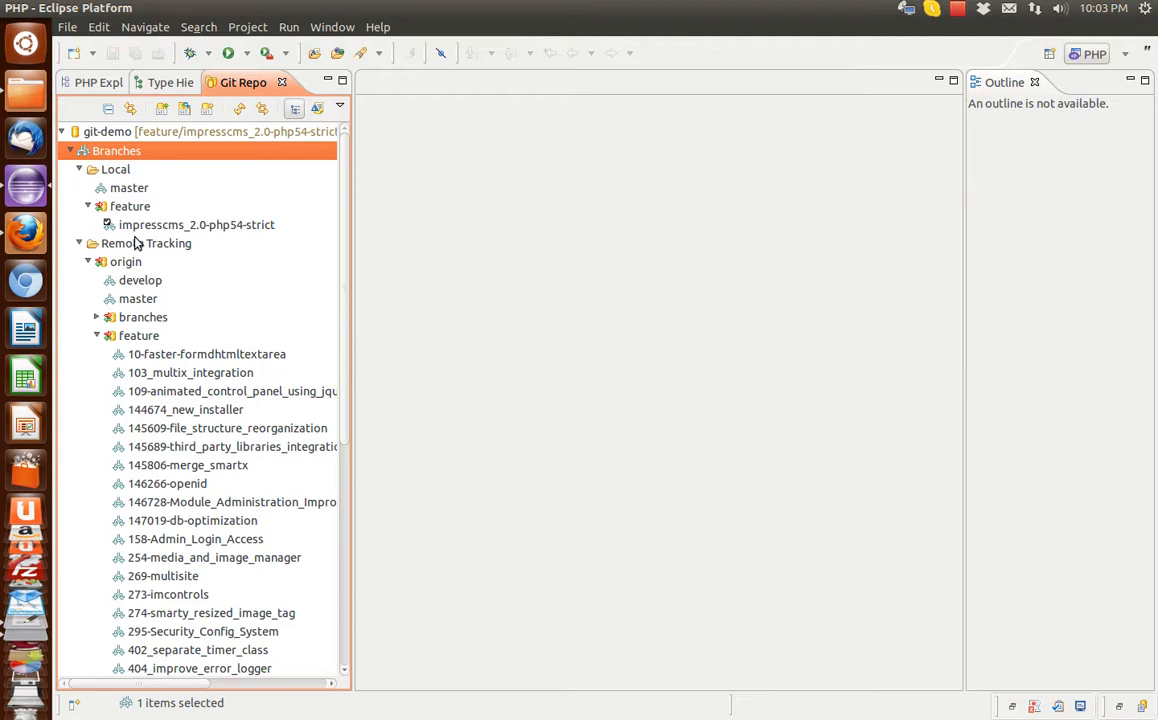
# Collapse git-demo's Branches tree, including its remote-tracking and local folders, and select the repository.
pyautogui.click(80, 244)
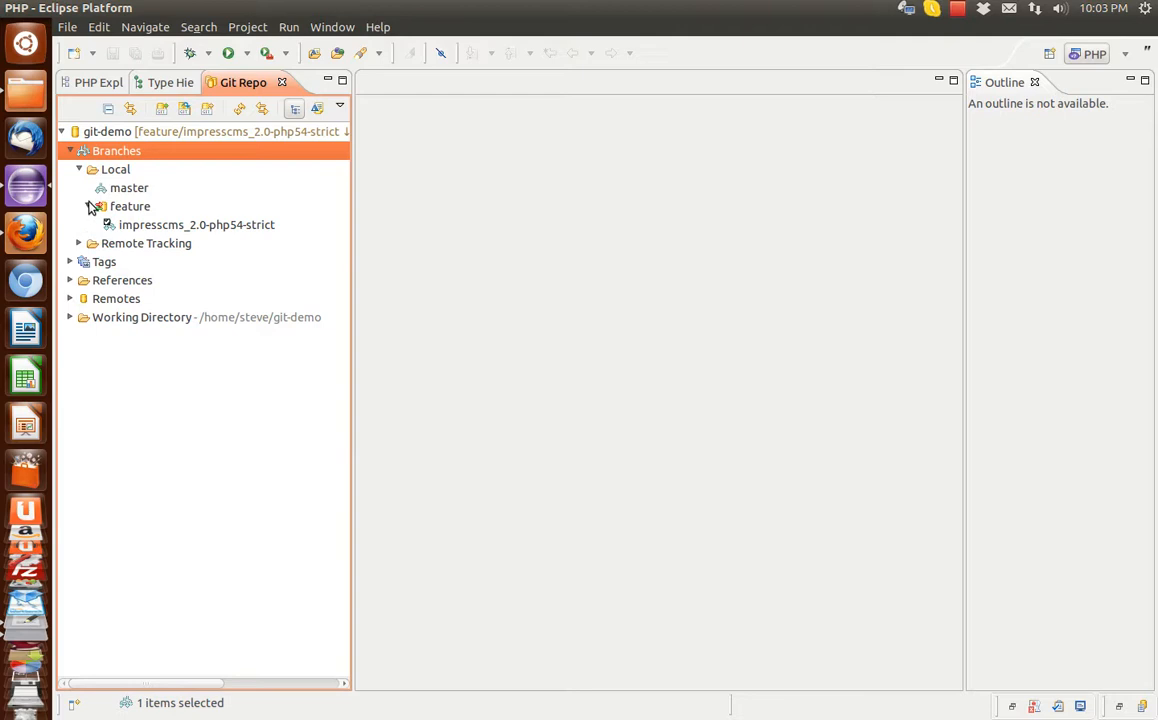
pyautogui.click(87, 206)
pyautogui.click(80, 170)
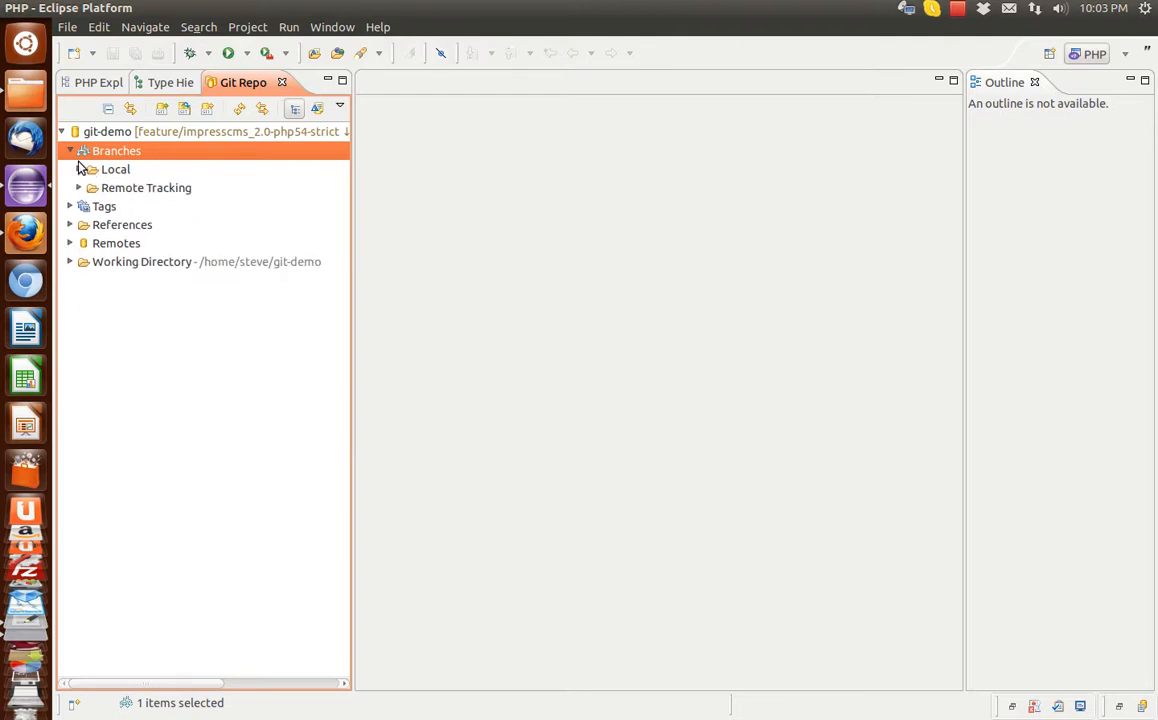
pyautogui.click(69, 150)
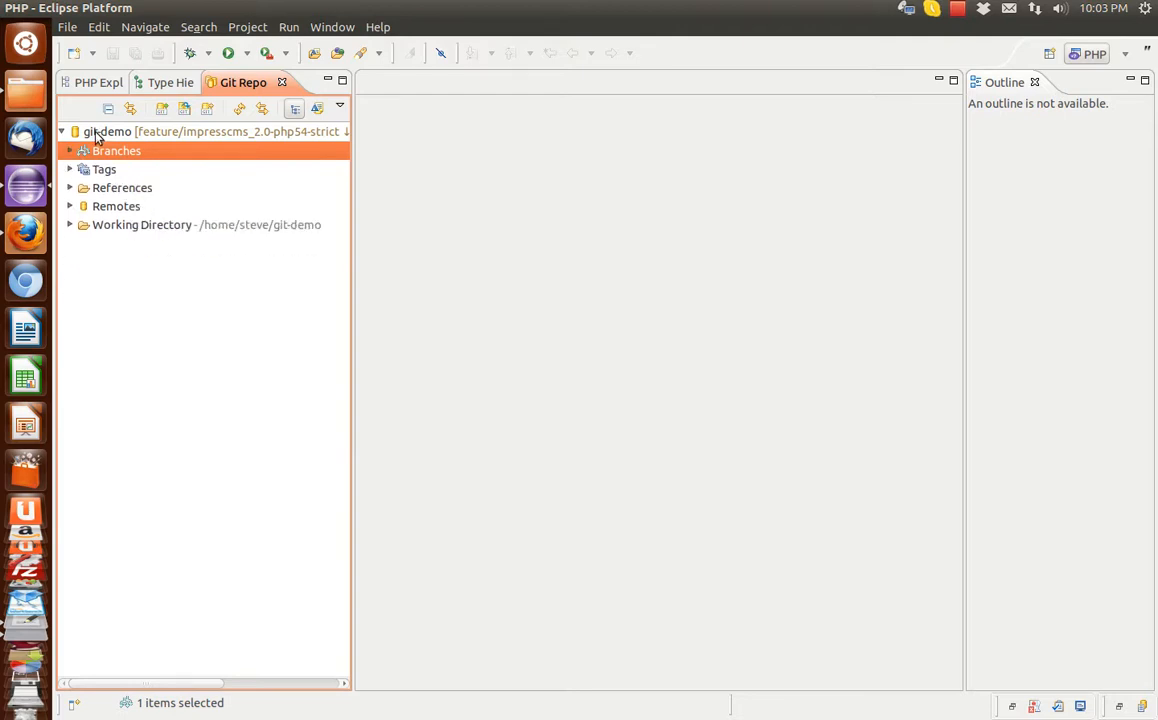
pyautogui.click(96, 134)
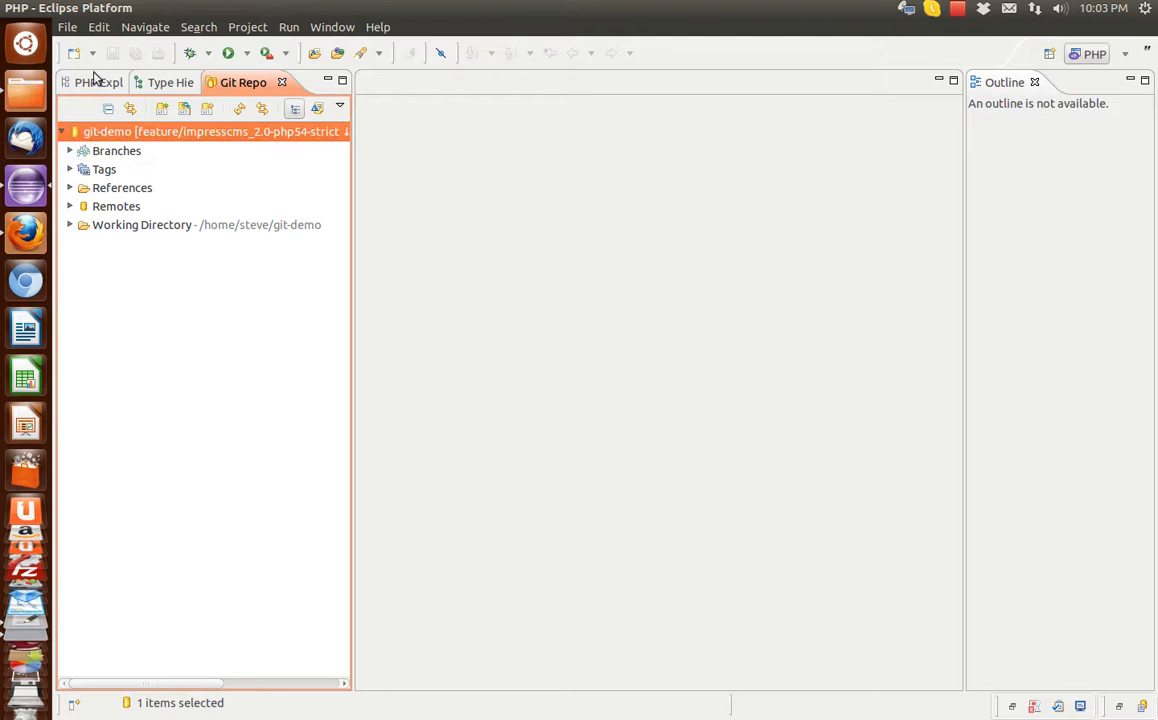
# Fetch from upstream for the icms project in PHP Explorer, widen the fetch results and dismiss them.
pyautogui.click(90, 81)
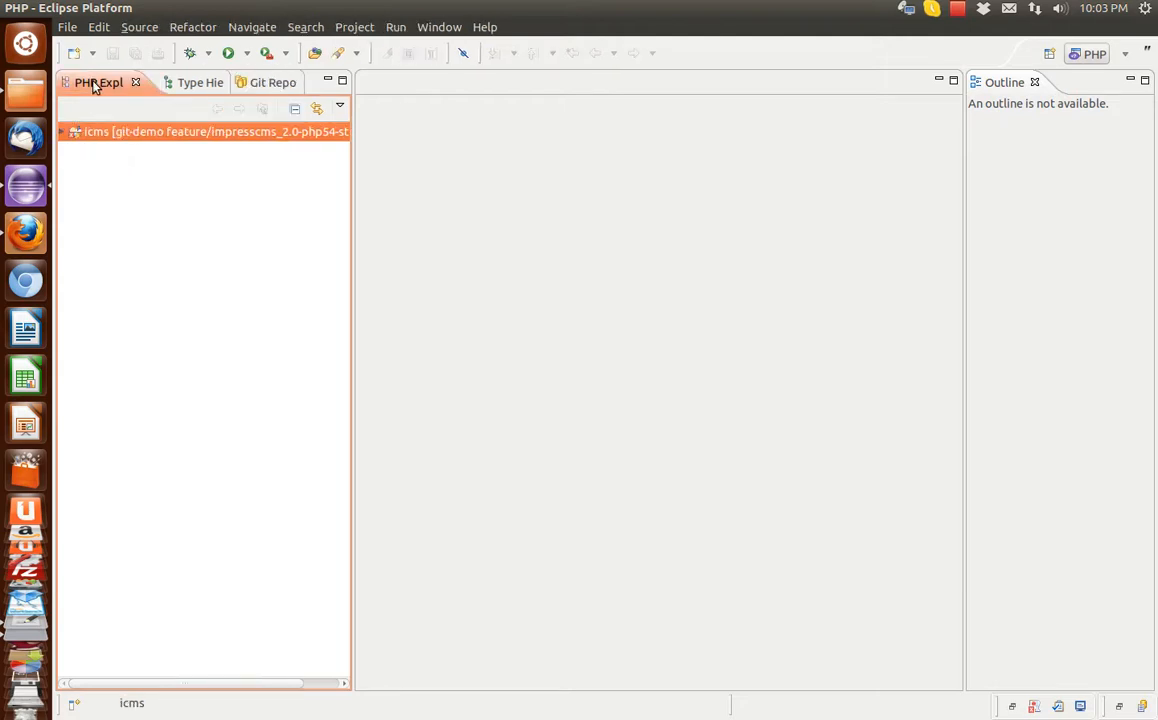
pyautogui.click(62, 132)
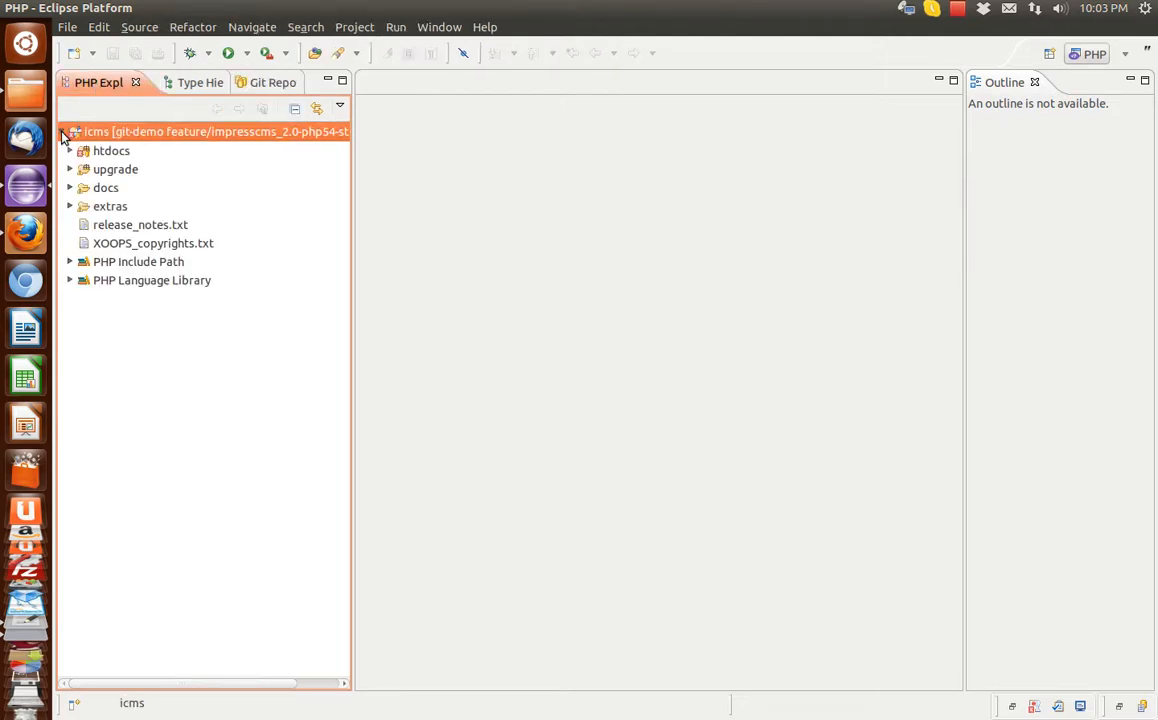
pyautogui.rightClick(140, 133)
pyautogui.moveTo(216, 488)
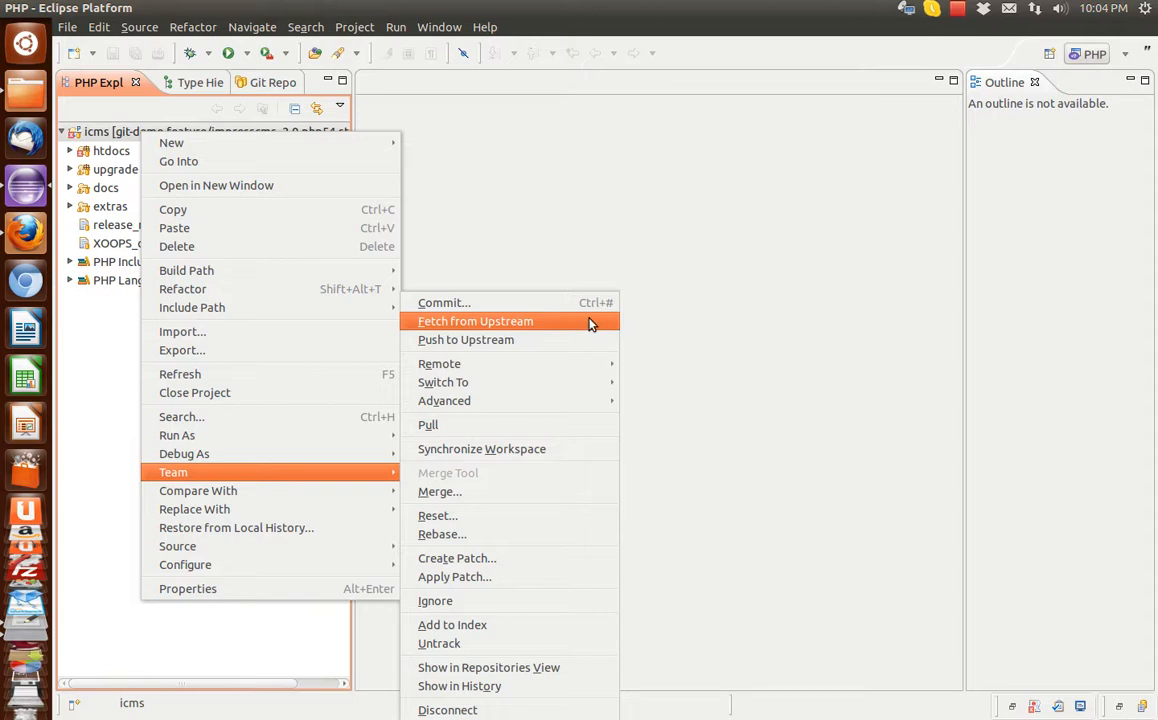
pyautogui.click(538, 323)
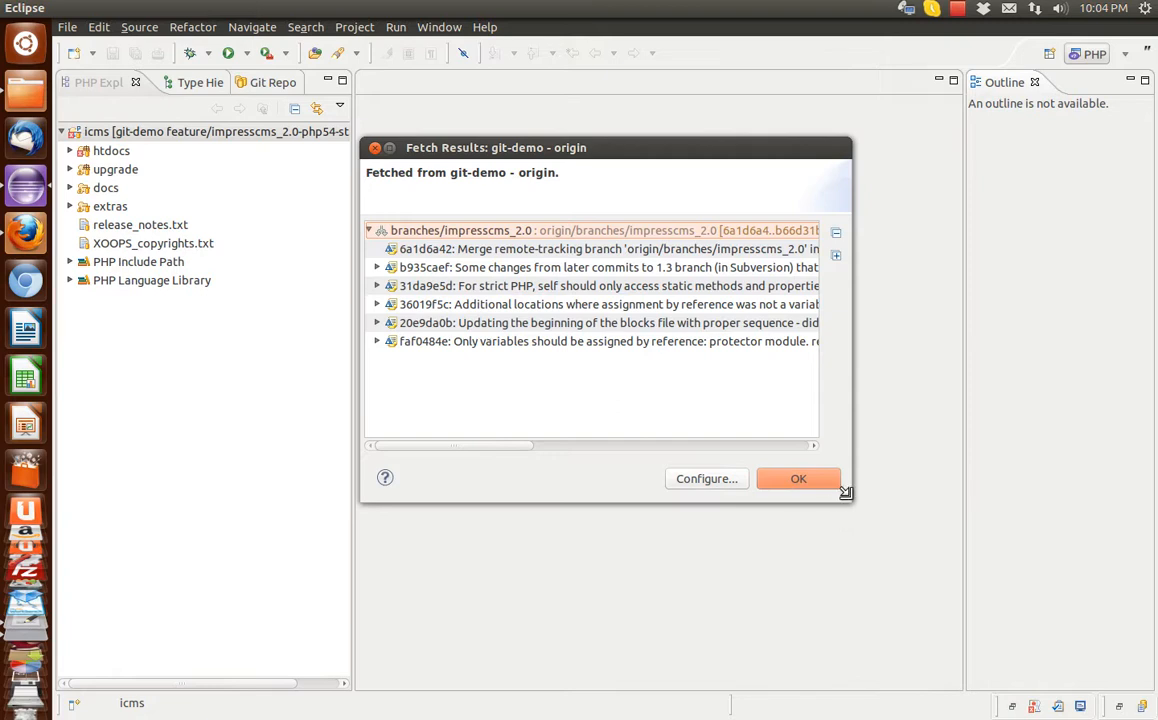
pyautogui.moveTo(845, 492); pyautogui.dragTo(1069, 515)
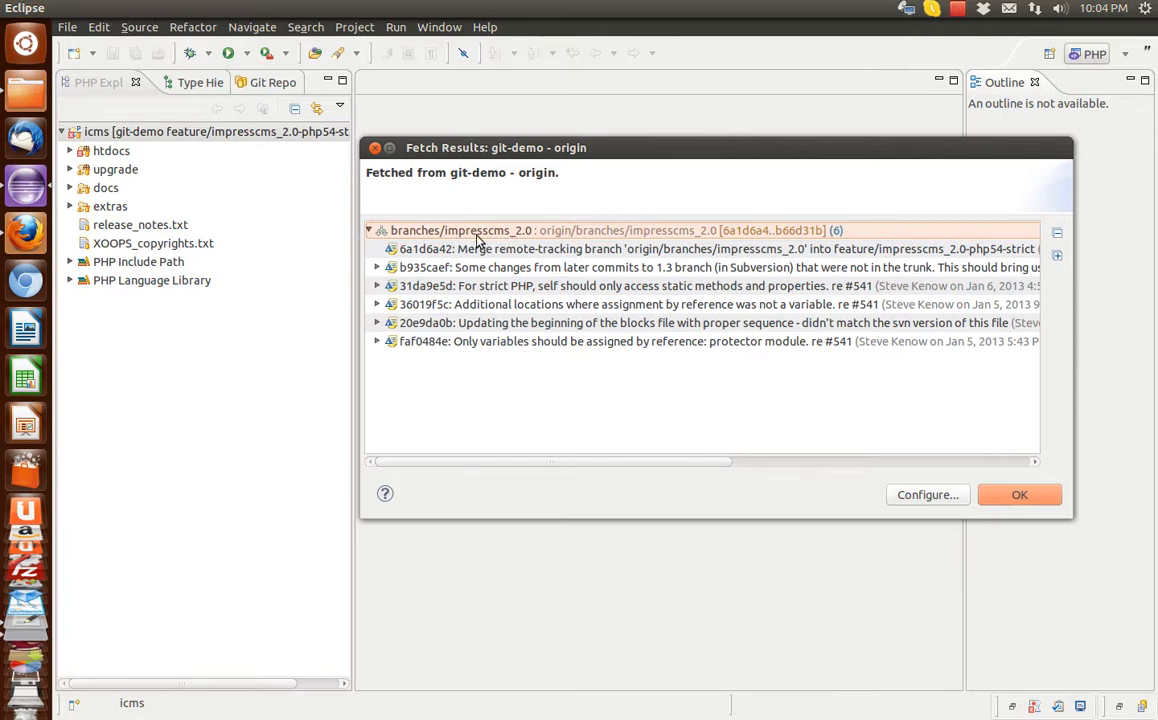
pyautogui.click(1020, 494)
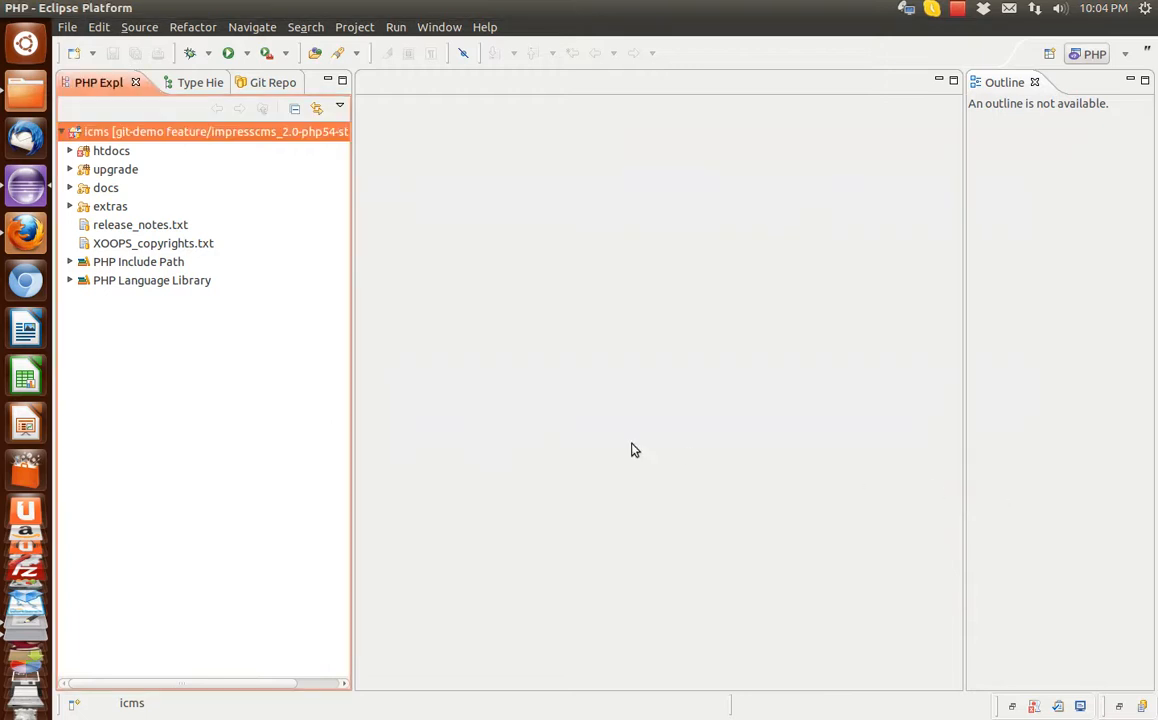
# Merge the remote-tracking branch origin/feature/impresscms_2.0-php54-strict into the icms project's checked-out branch.
pyautogui.moveTo(256, 686); pyautogui.dragTo(323, 688)
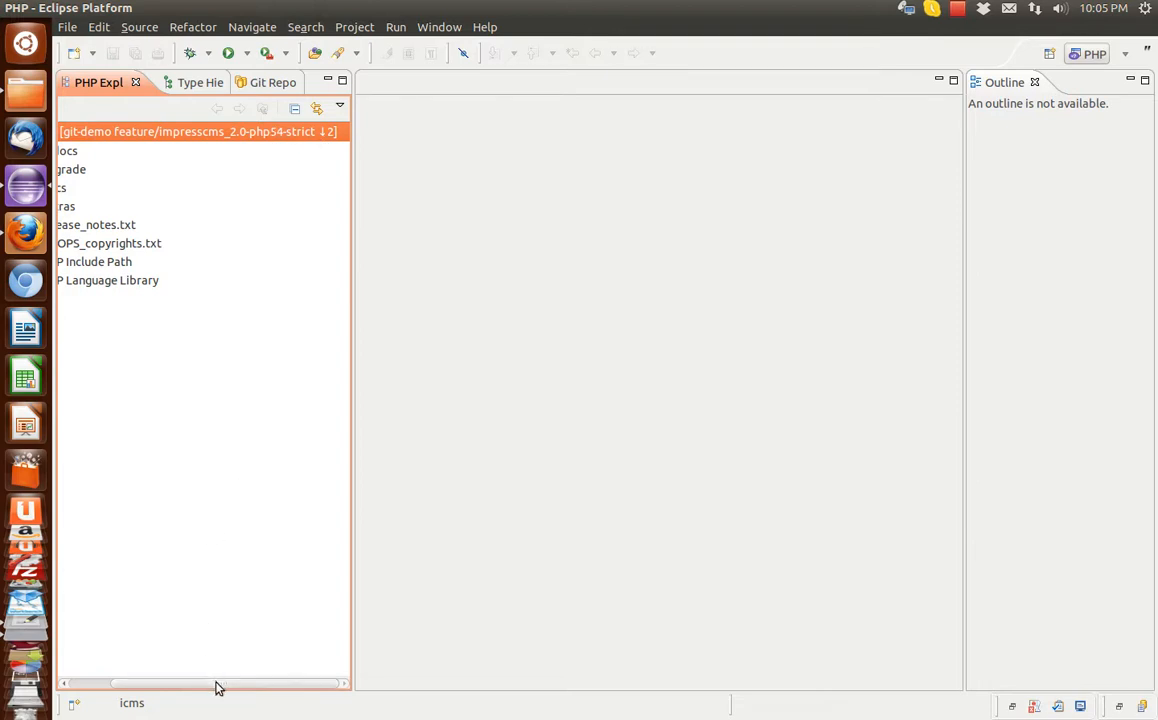
pyautogui.moveTo(215, 685); pyautogui.dragTo(165, 690)
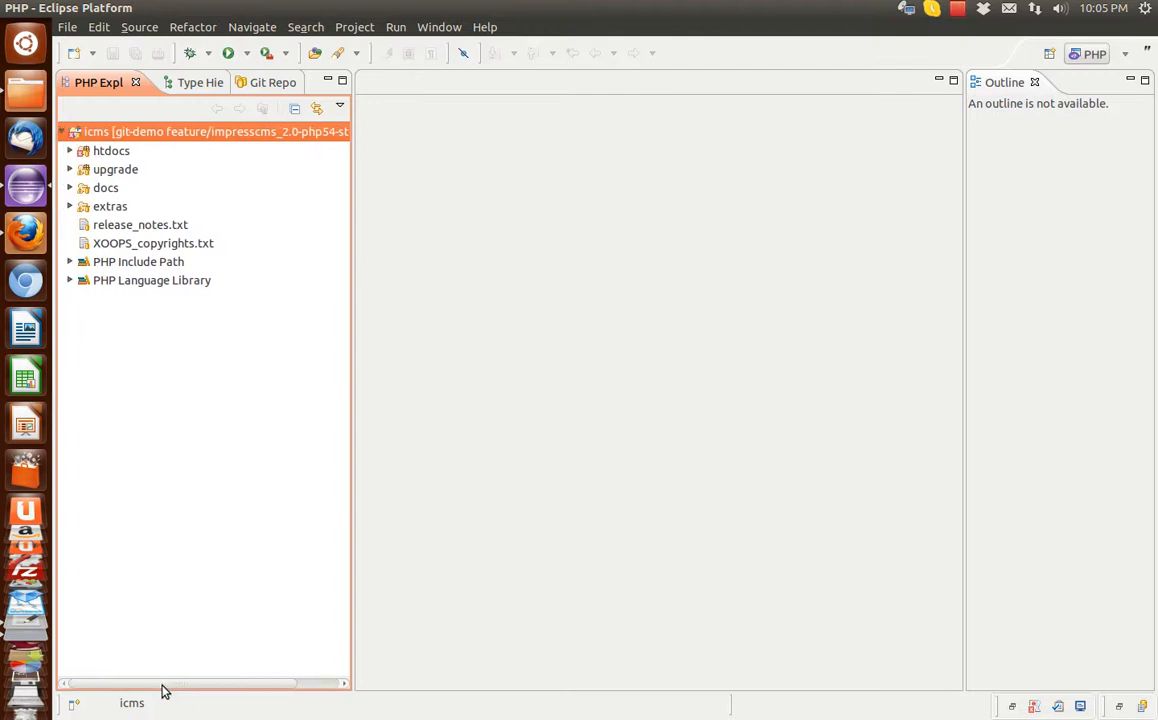
pyautogui.rightClick(118, 131)
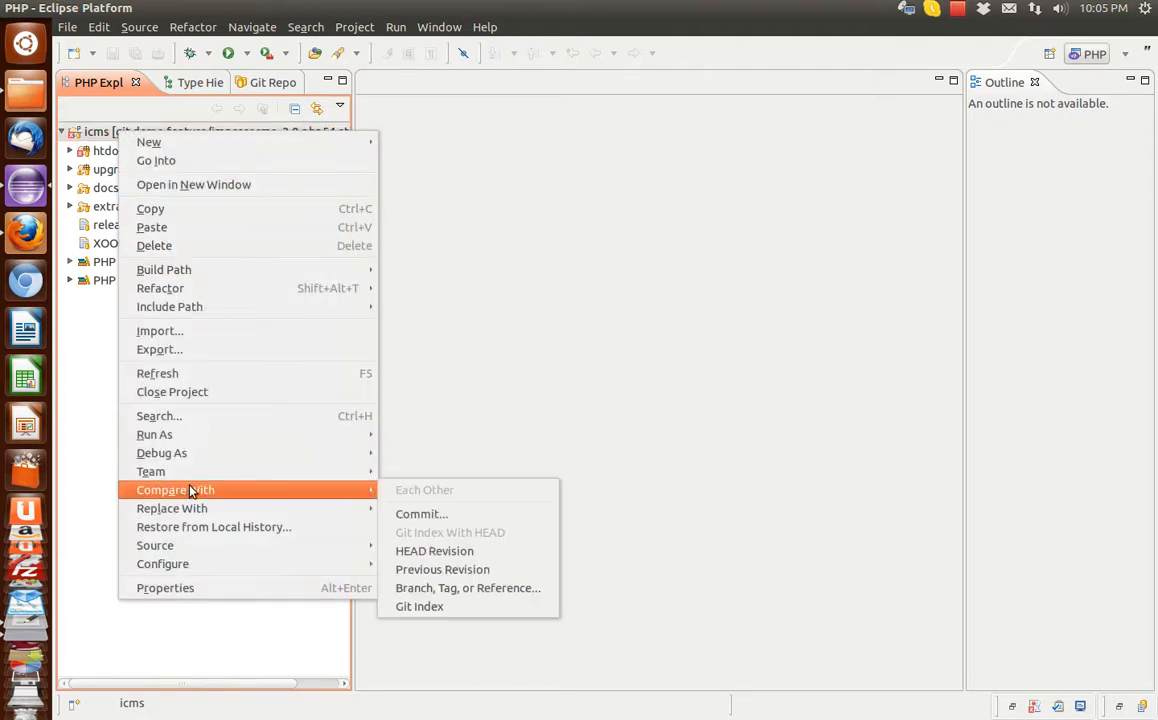
pyautogui.moveTo(198, 479)
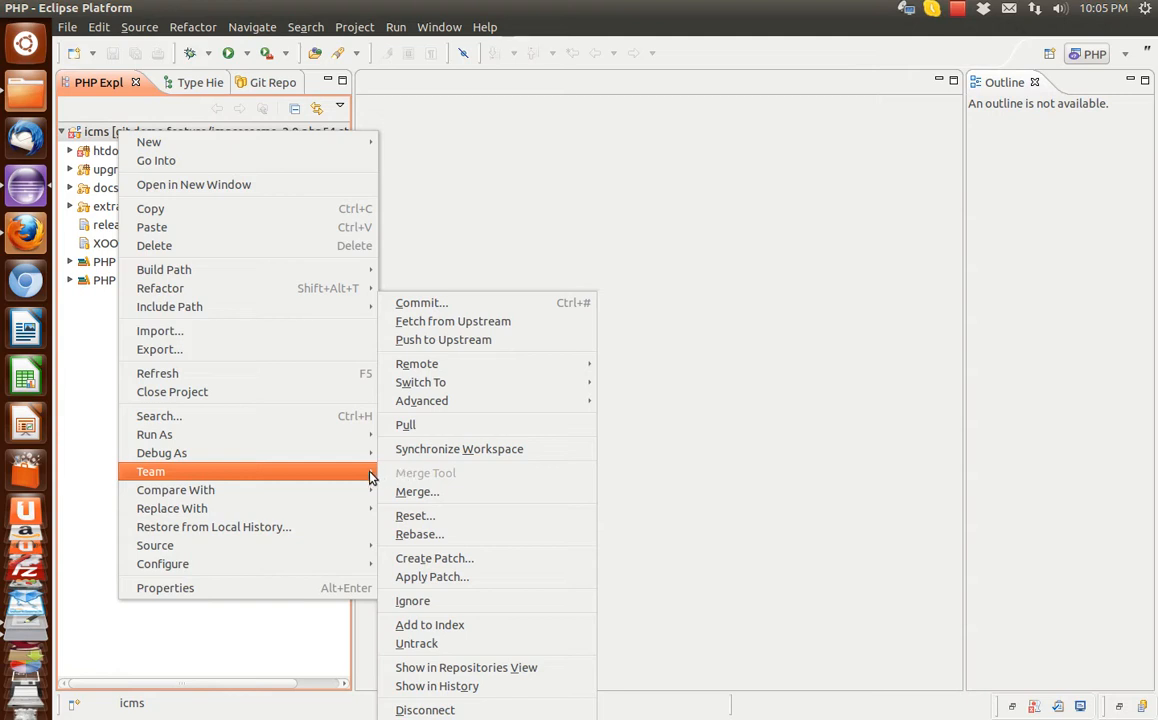
pyautogui.click(425, 493)
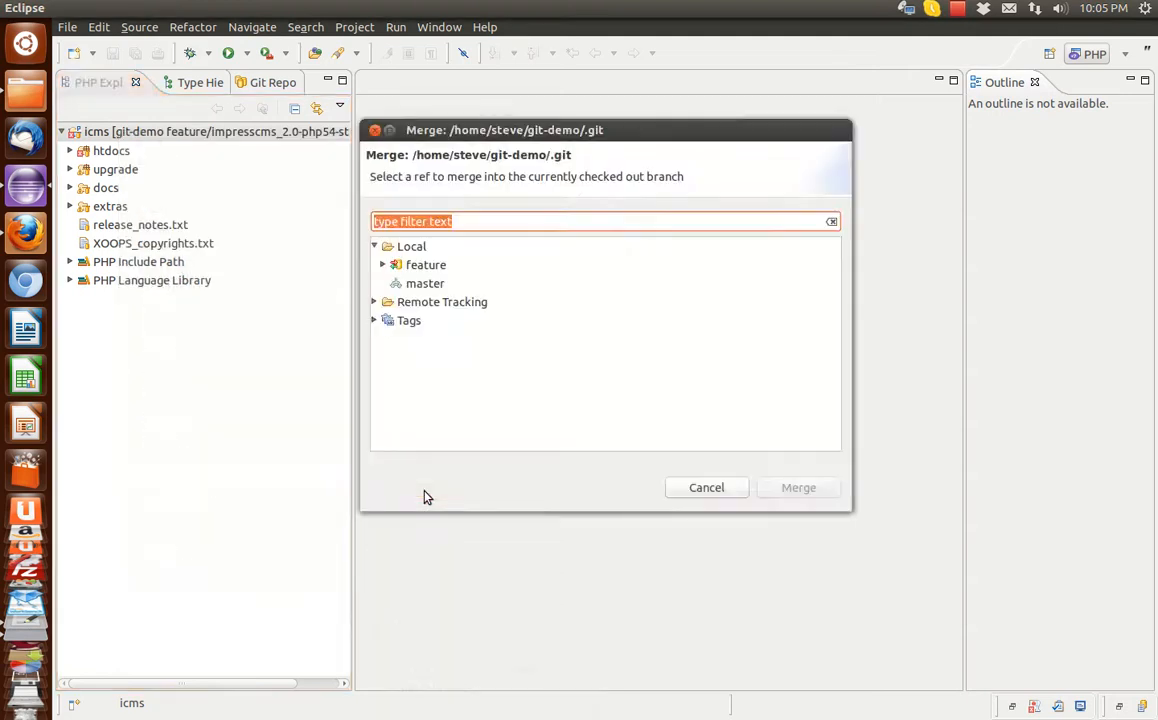
pyautogui.click(375, 303)
pyautogui.click(383, 321)
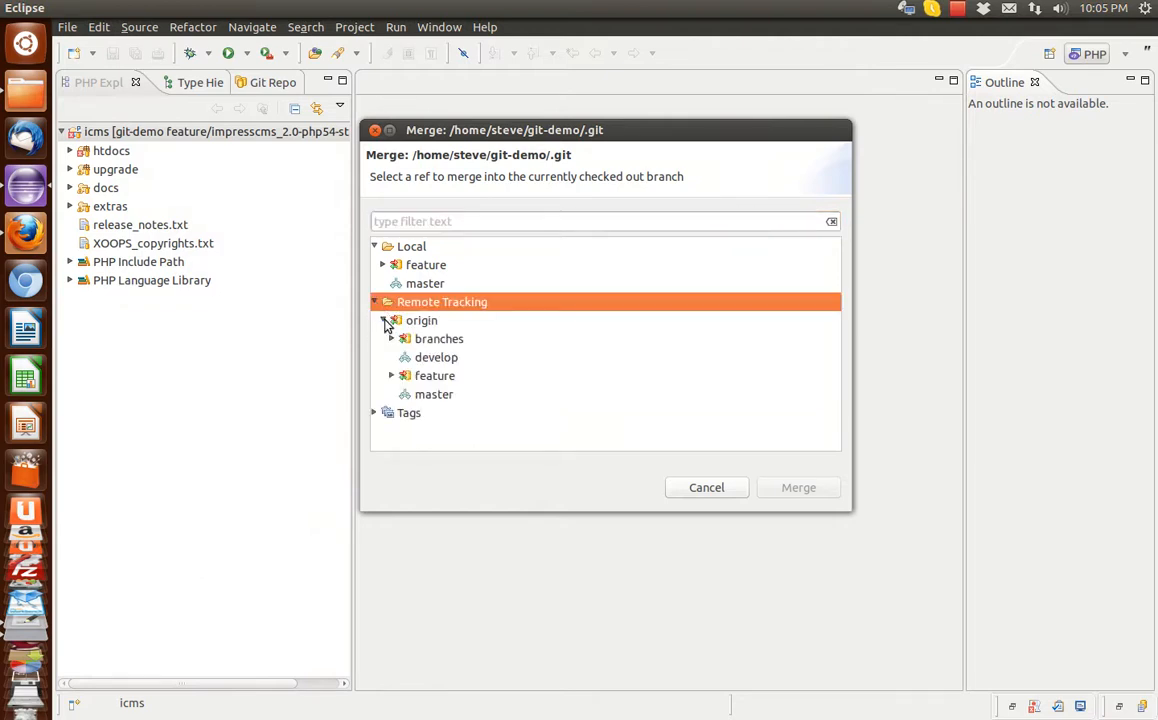
pyautogui.click(391, 377)
pyautogui.scroll(-7, 398, 381)
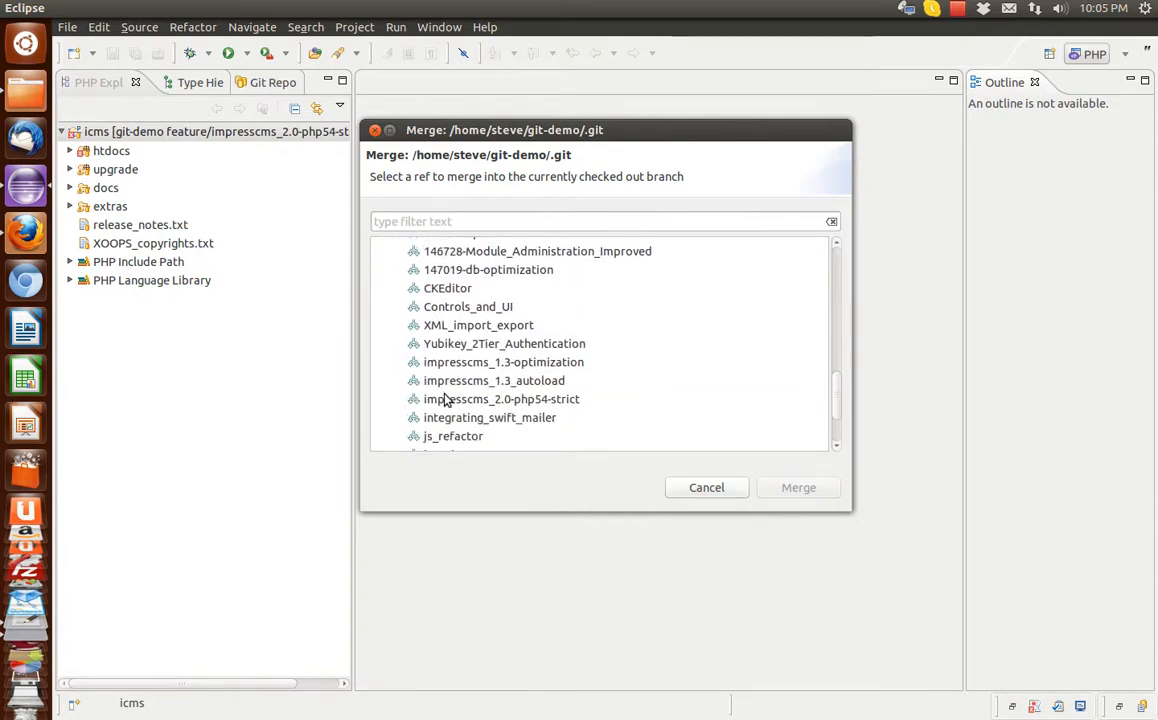
pyautogui.click(445, 400)
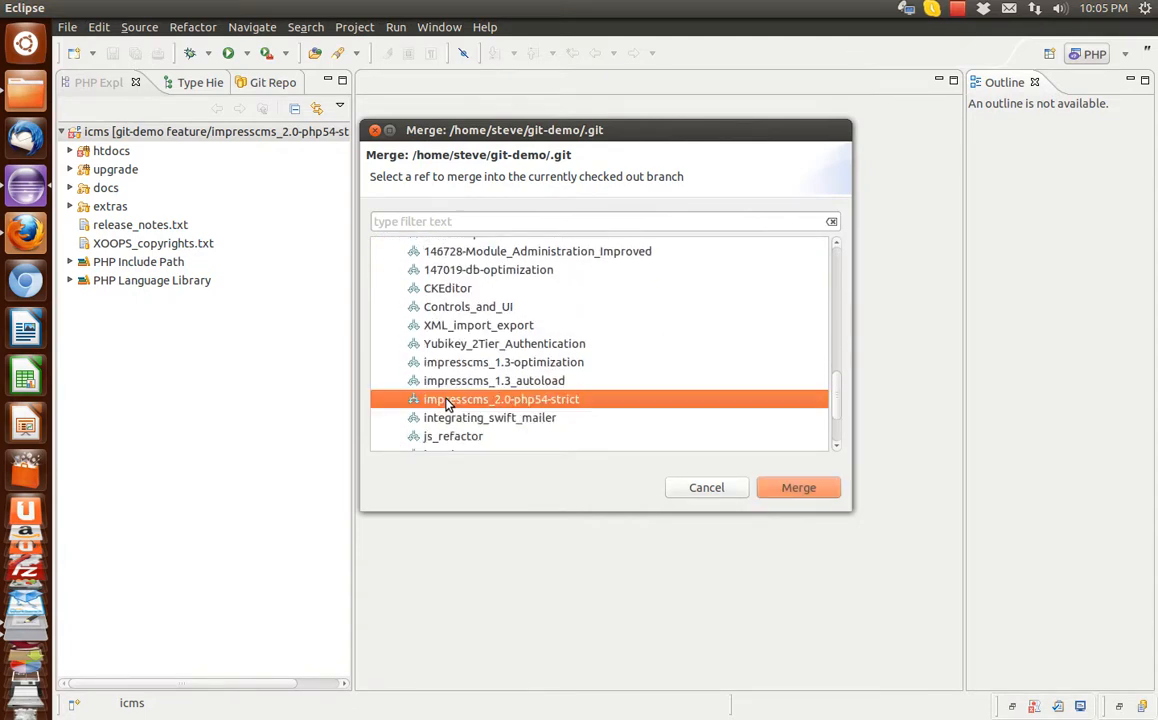
pyautogui.click(799, 488)
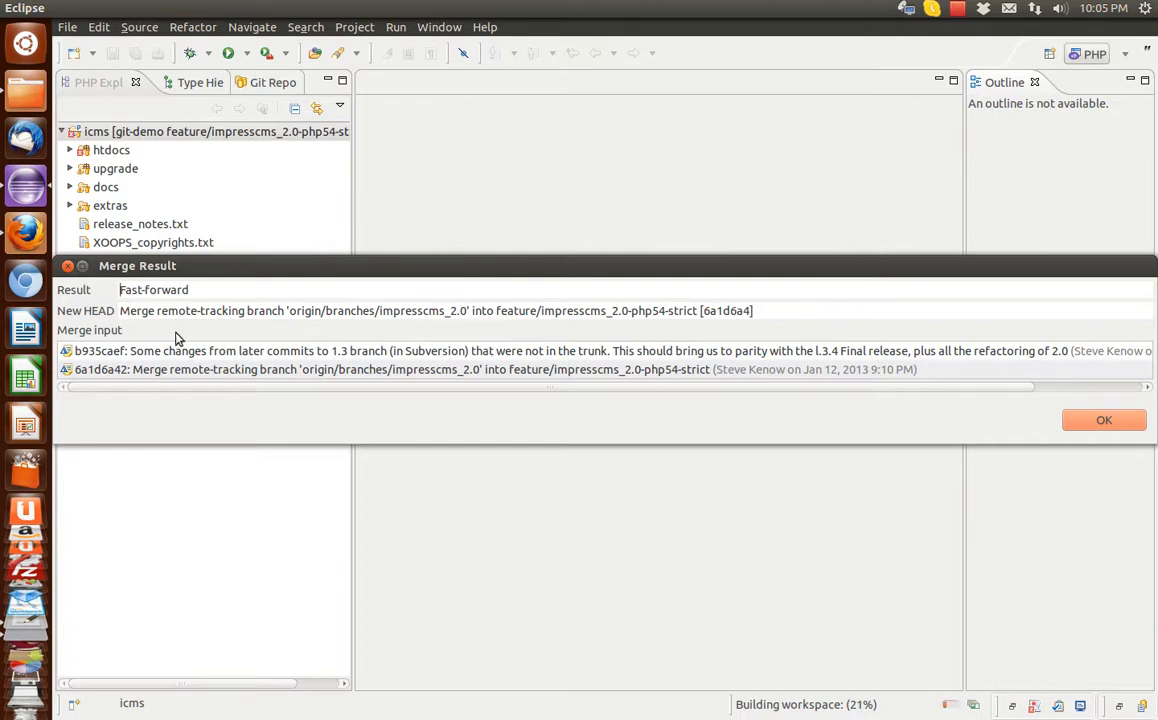
# Inspect commit b935caef from the merge result, dismiss the result and close the commit view.
pyautogui.click(158, 358)
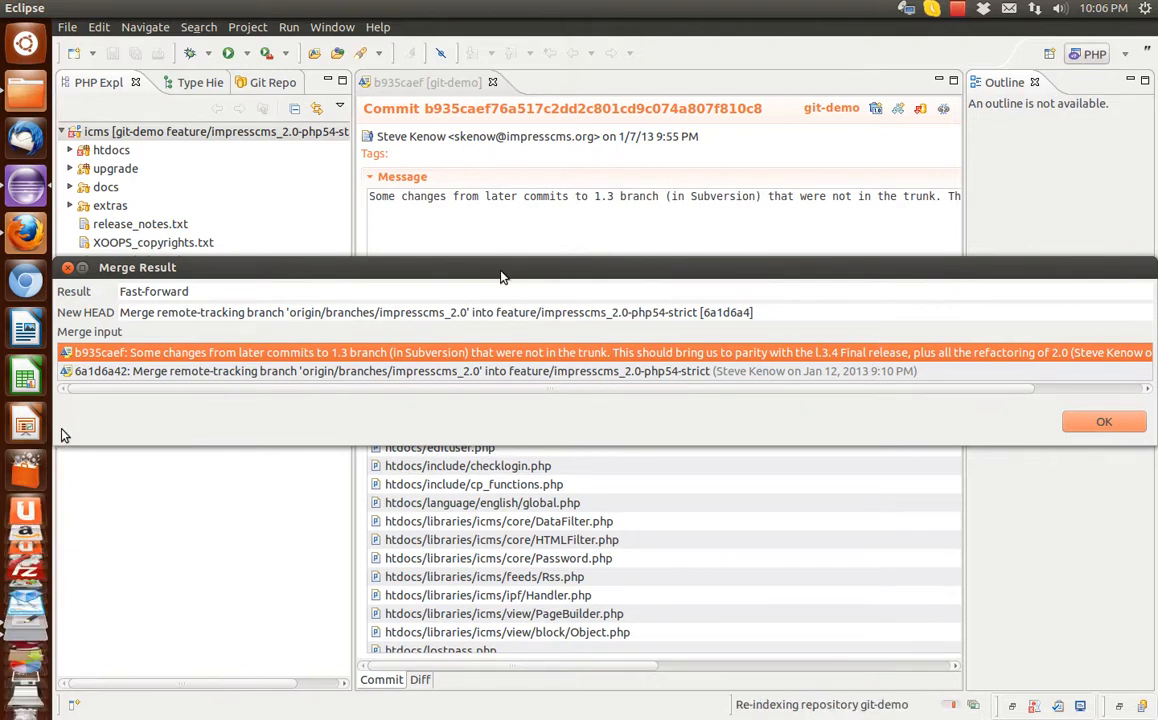
pyautogui.moveTo(455, 266); pyautogui.dragTo(514, 228)
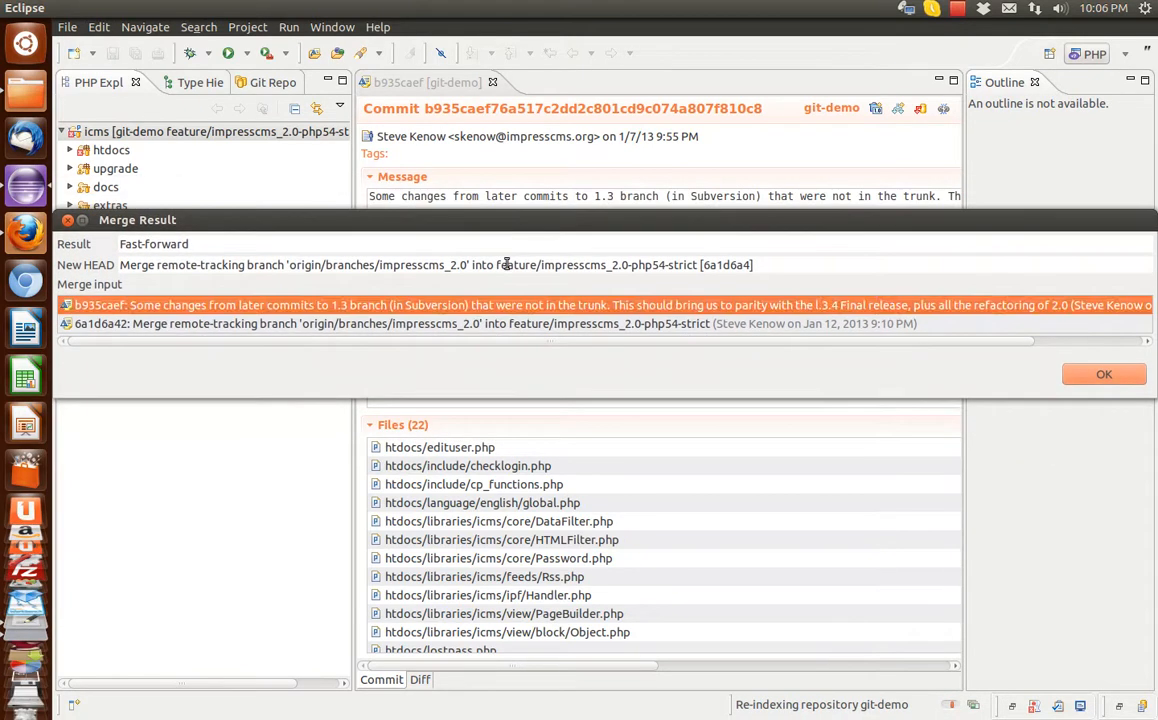
pyautogui.click(1104, 375)
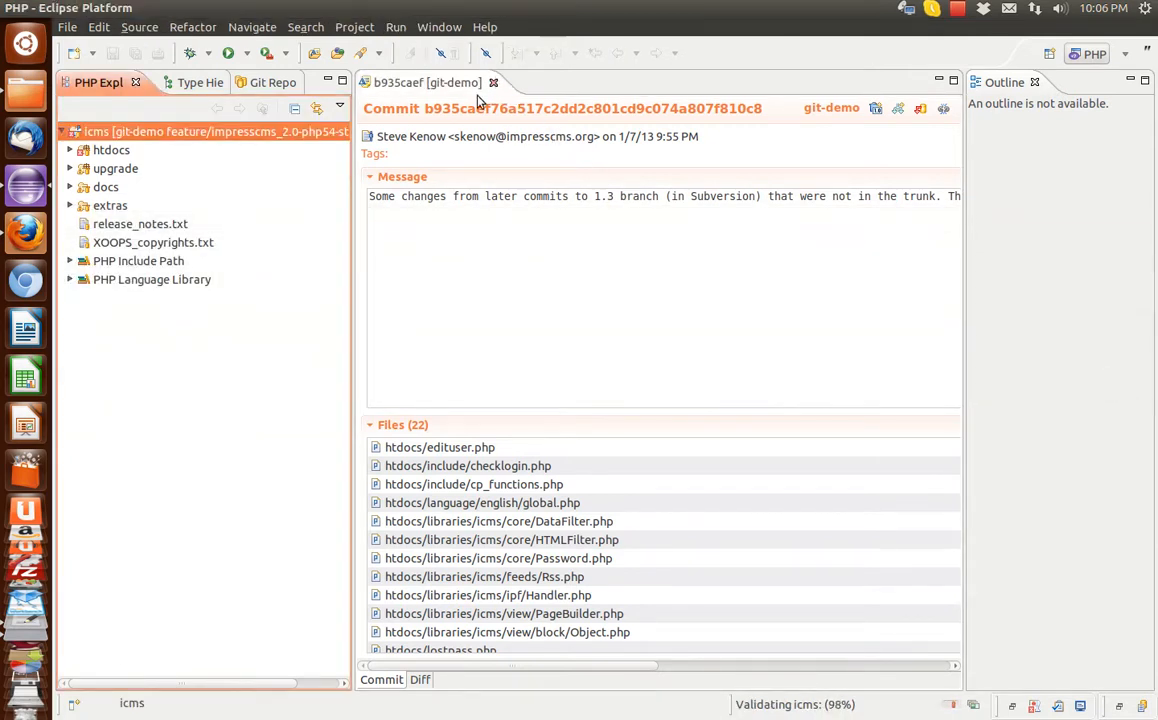
pyautogui.click(493, 83)
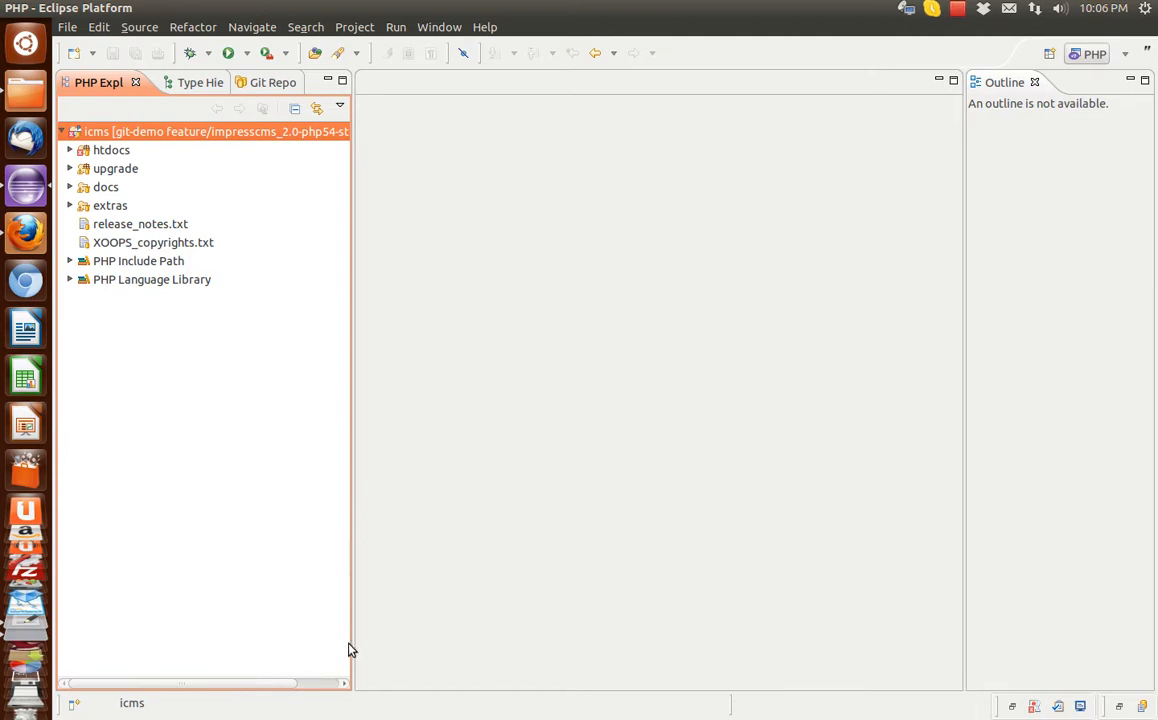
# Widen the explorer pane, look through git-demo's Working Directory in Git Repositories, collapse it and expand Branches.
pyautogui.moveTo(352, 646); pyautogui.dragTo(523, 618)
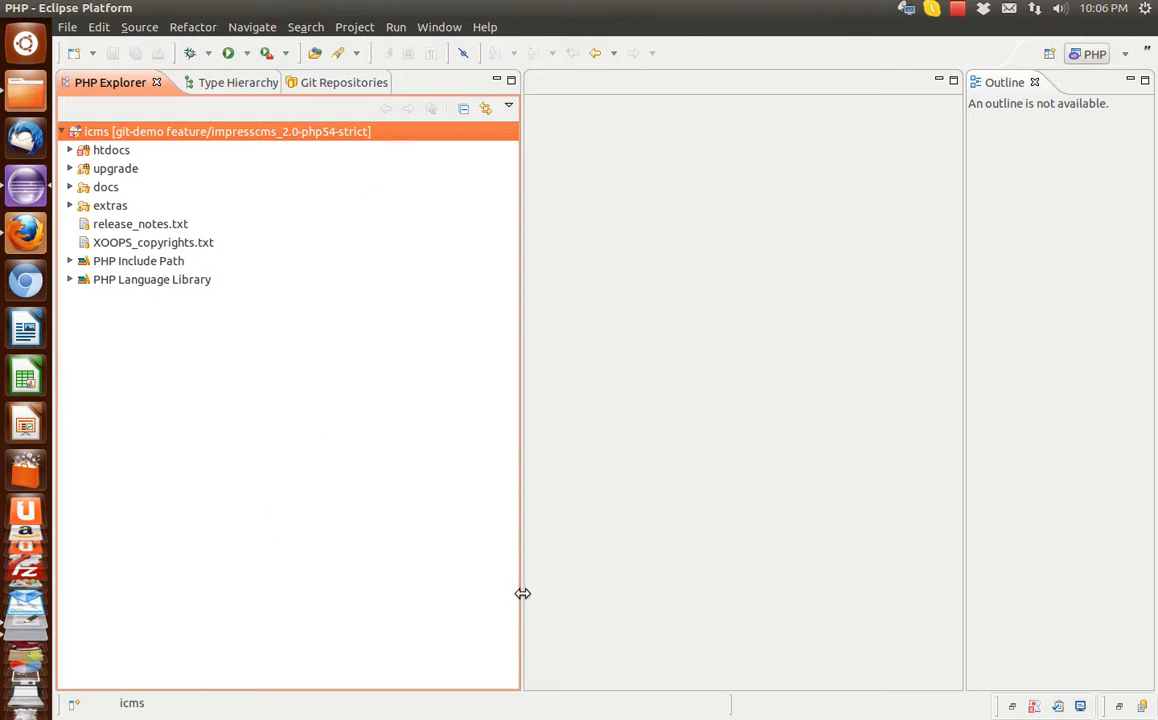
pyautogui.moveTo(523, 593); pyautogui.dragTo(452, 620)
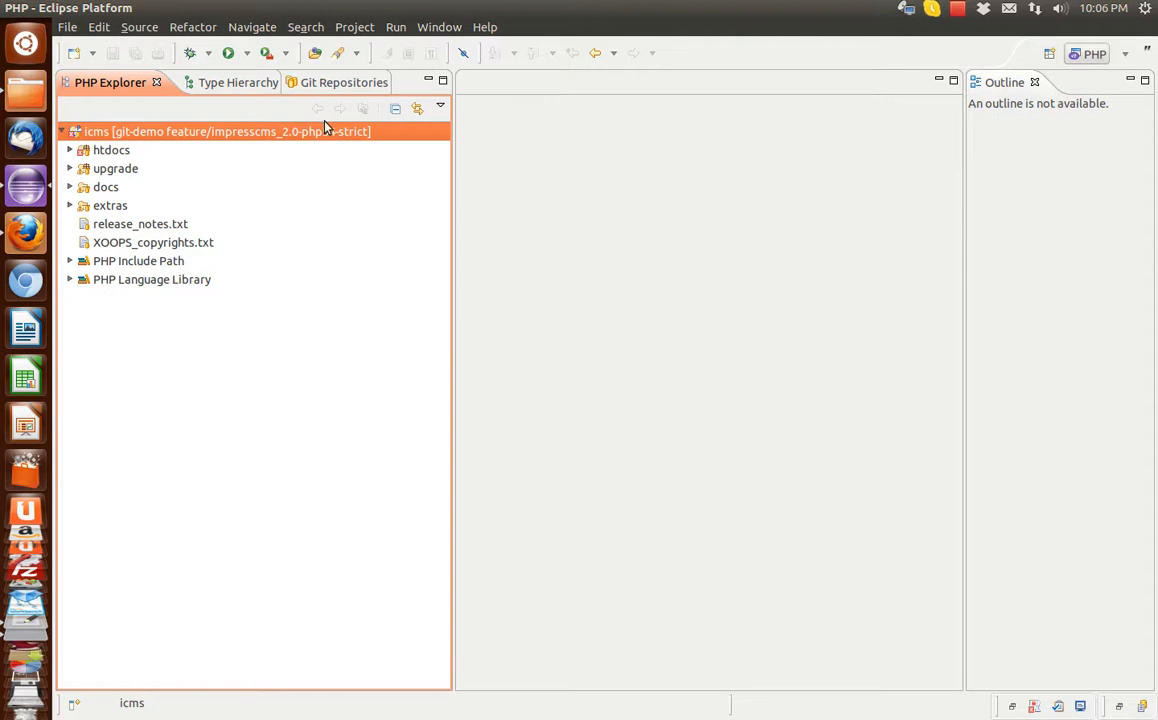
pyautogui.click(308, 90)
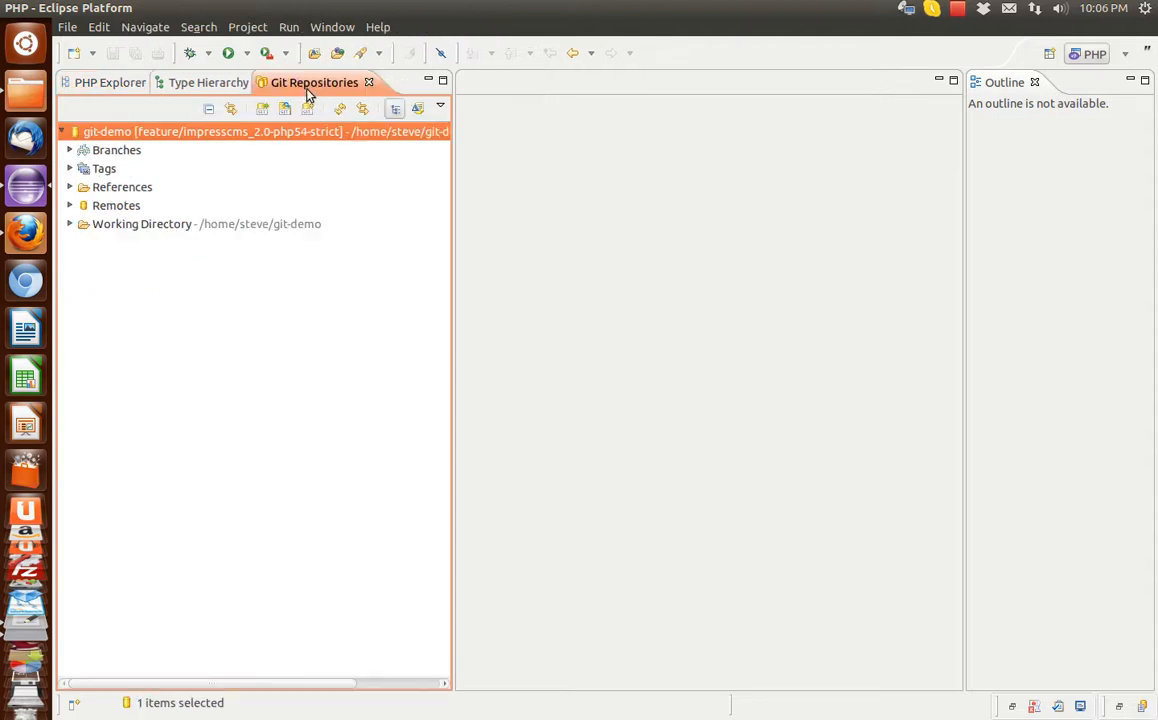
pyautogui.click(137, 226)
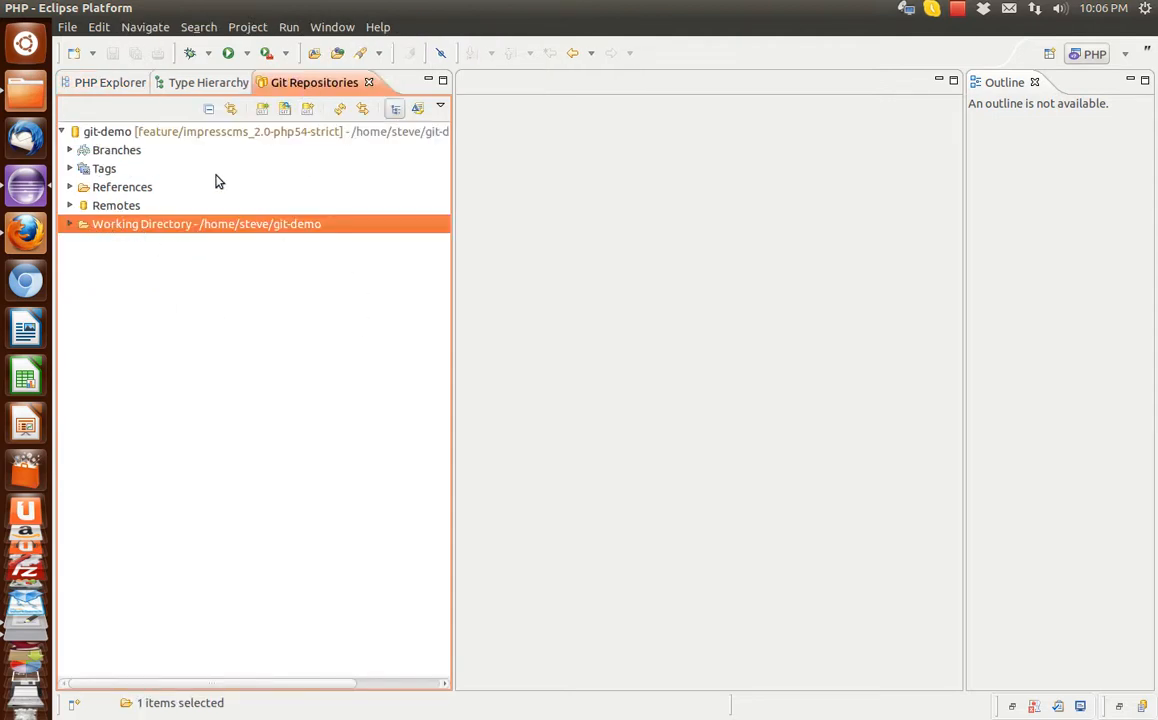
pyautogui.click(68, 225)
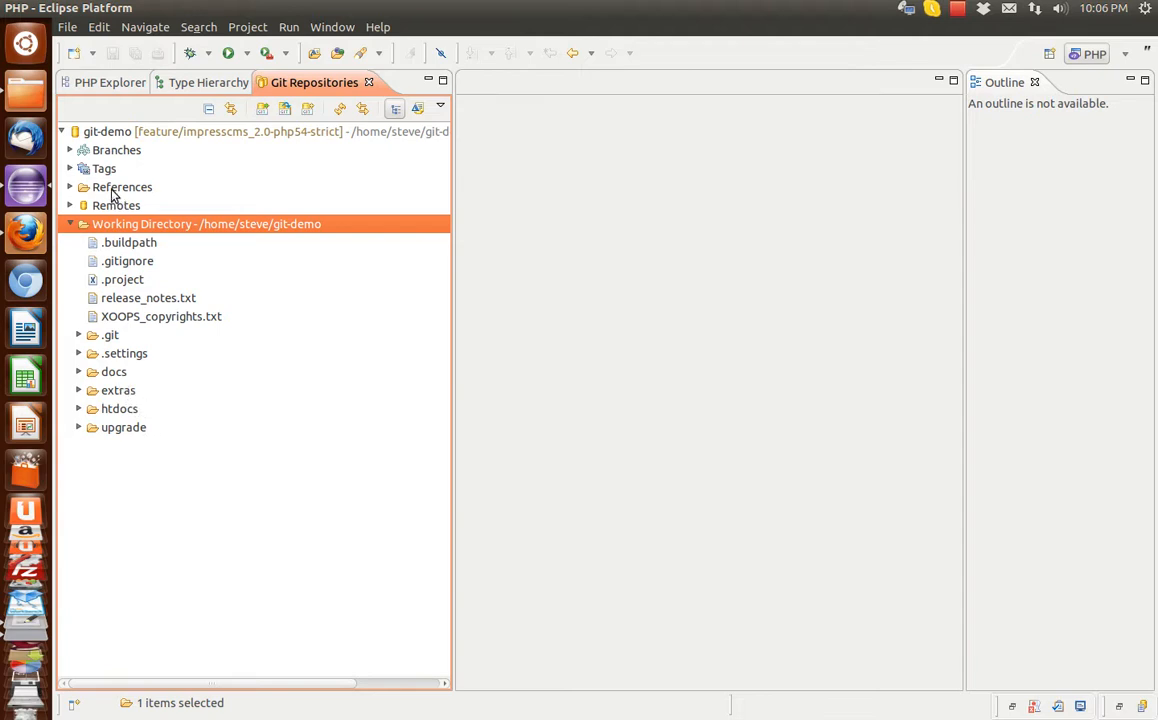
pyautogui.click(69, 224)
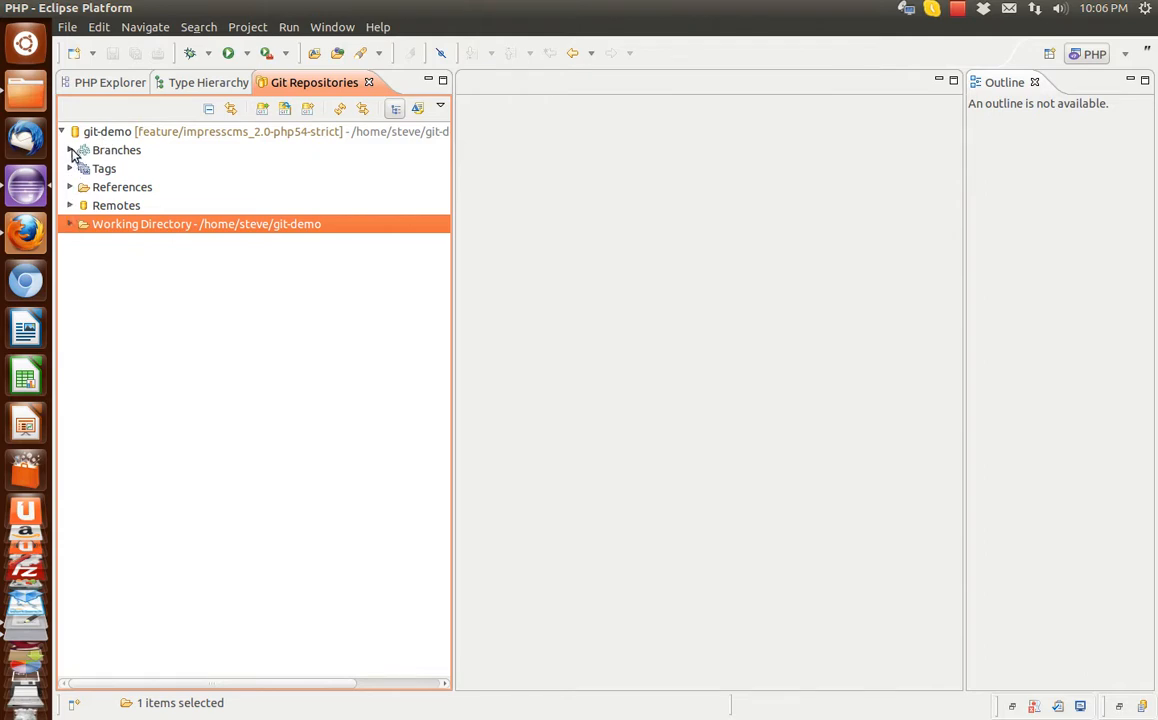
pyautogui.click(71, 151)
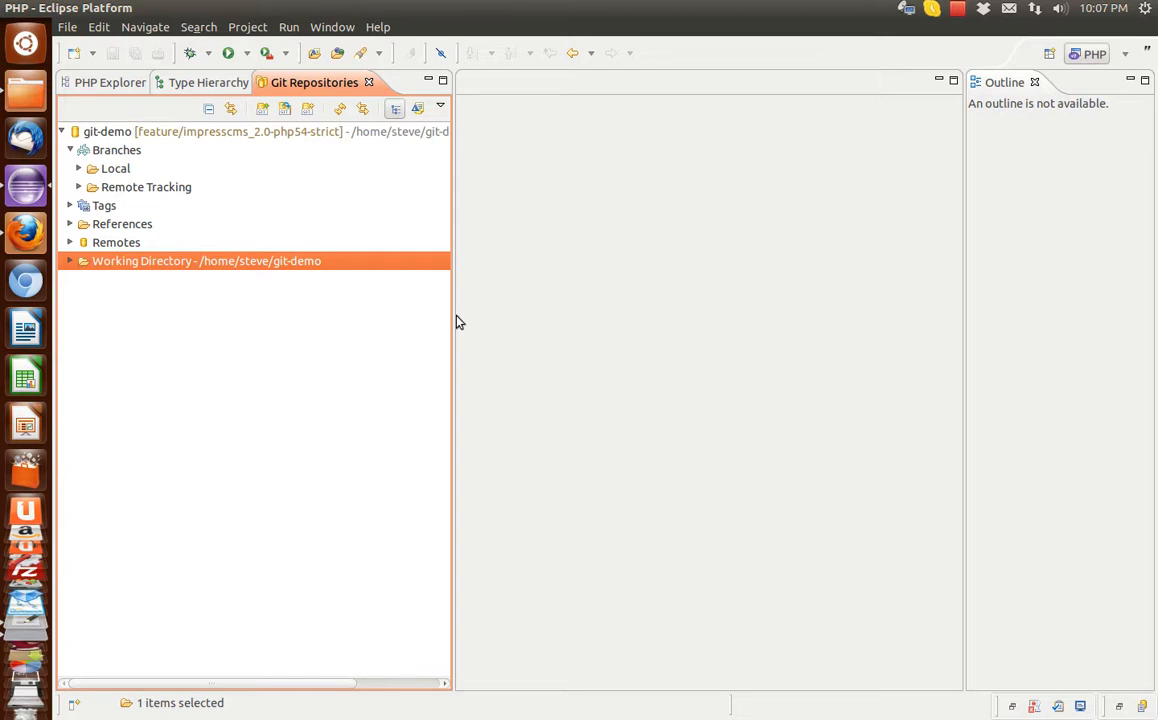
# Narrow the pane, return to PHP Explorer and review the icms project's Team commands, closing them without running any.
pyautogui.moveTo(455, 320); pyautogui.dragTo(325, 363)
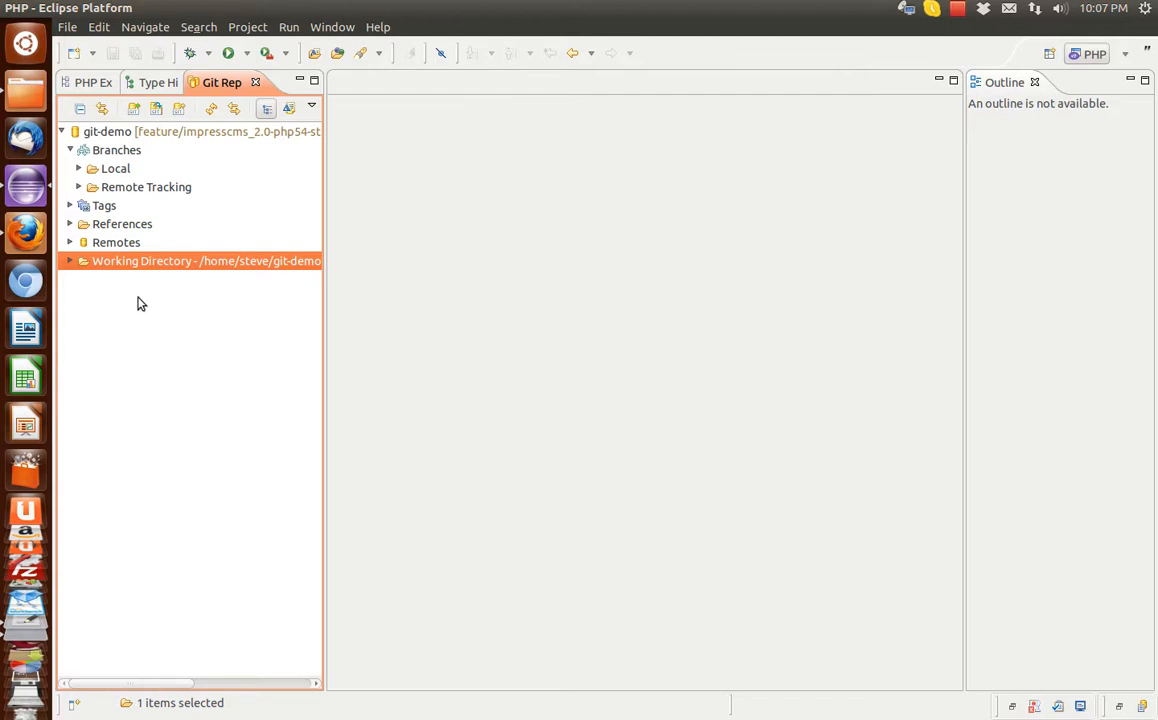
pyautogui.click(107, 84)
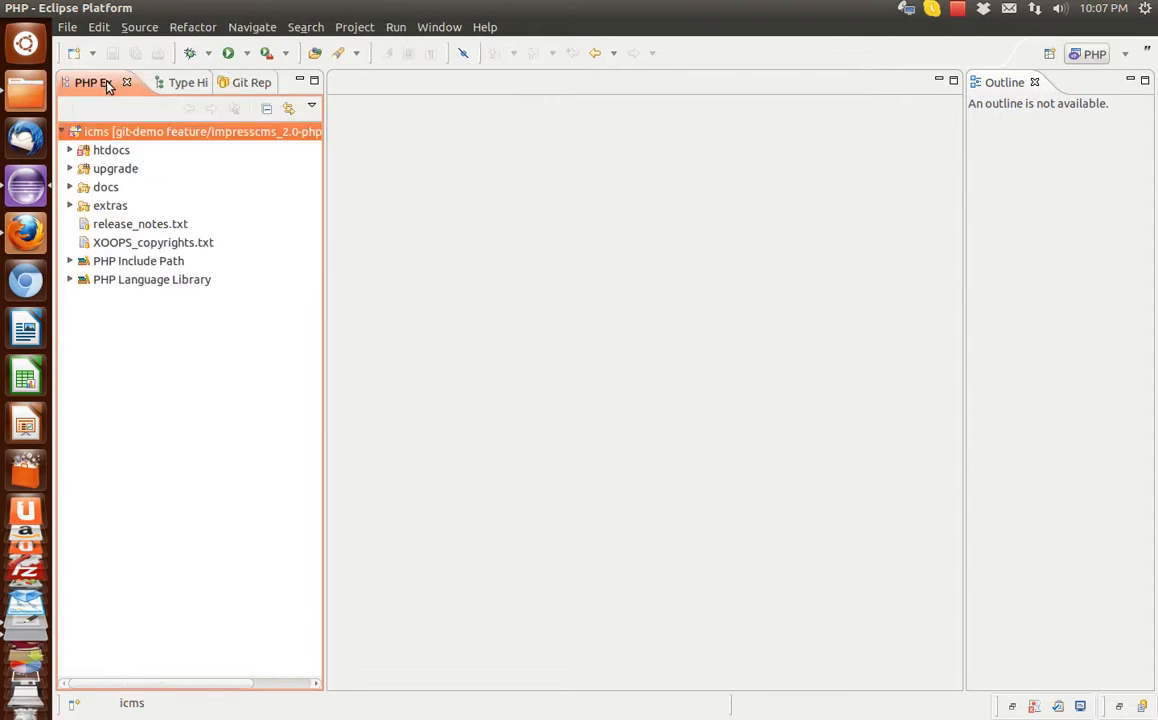
pyautogui.rightClick(185, 137)
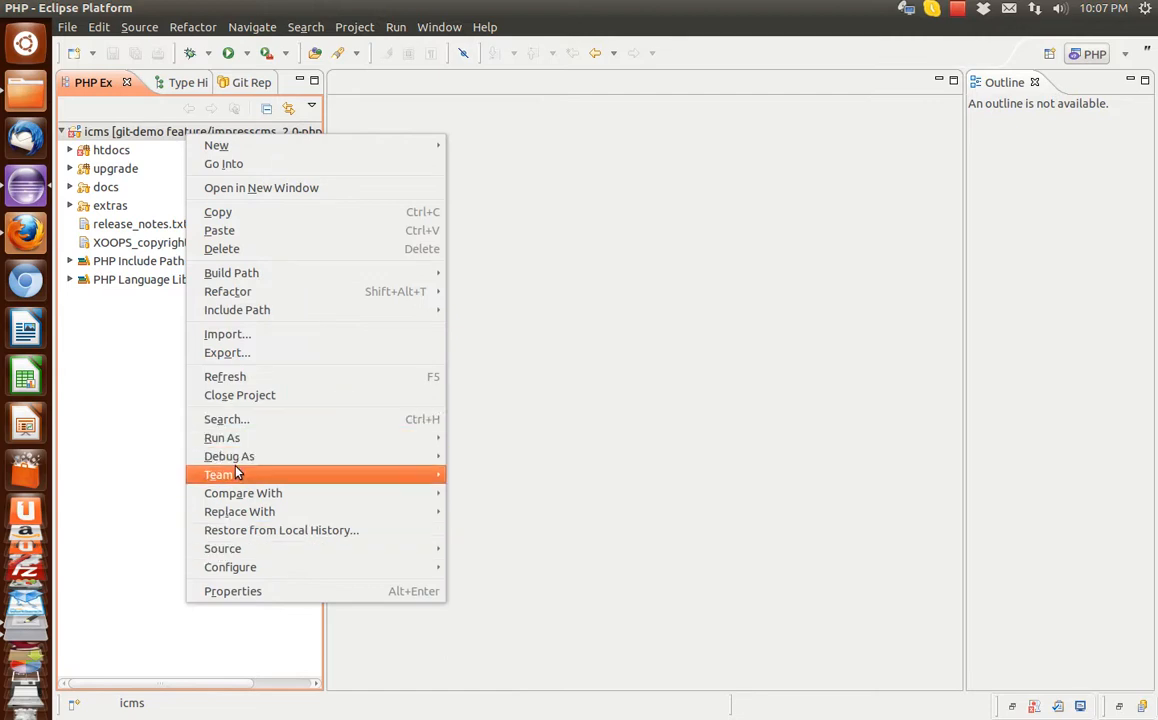
pyautogui.moveTo(238, 474)
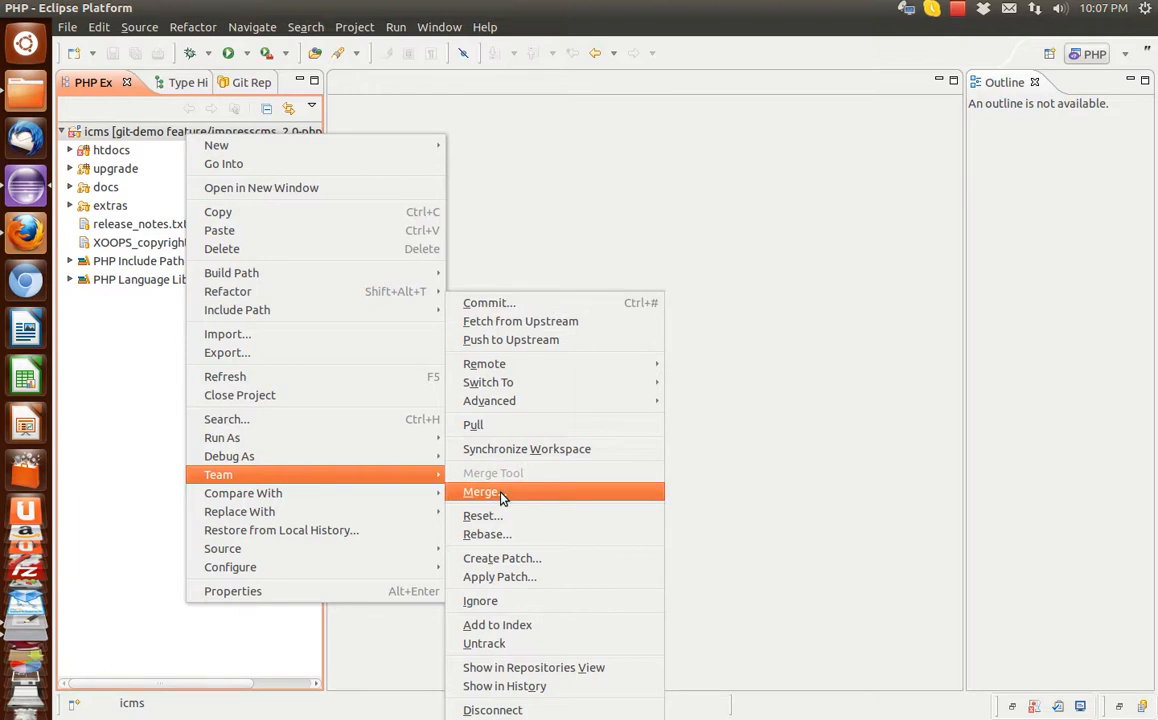
pyautogui.click(117, 431)
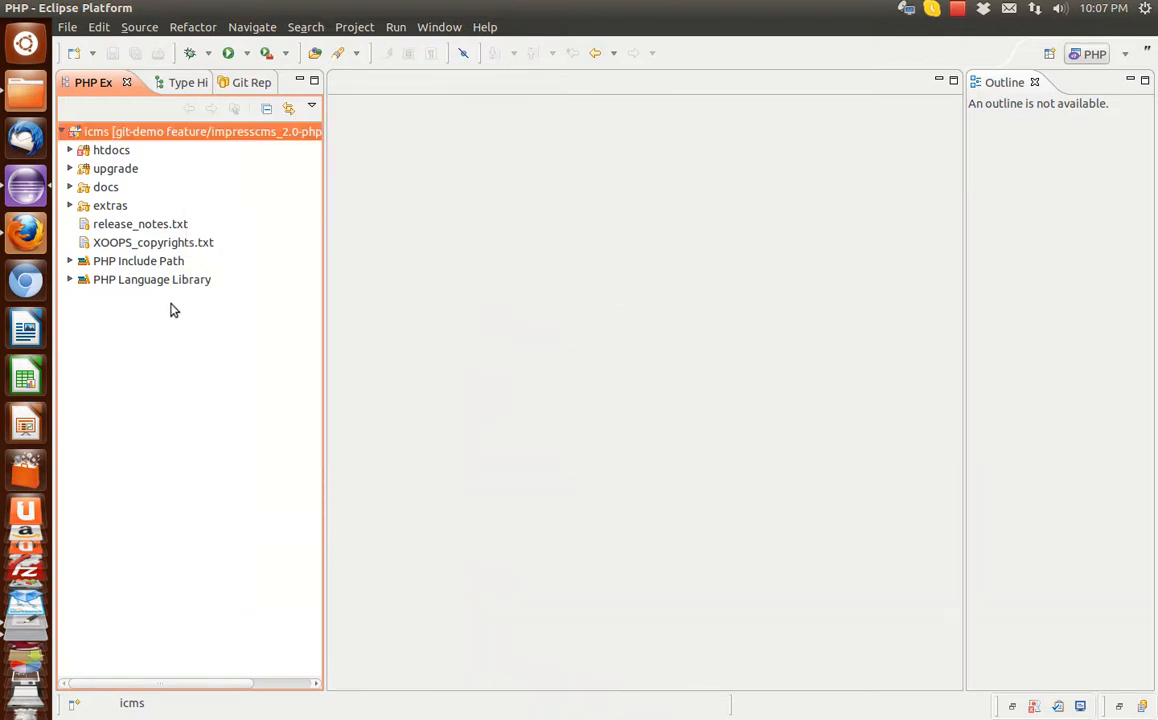
pyautogui.moveTo(325, 354); pyautogui.dragTo(405, 340)
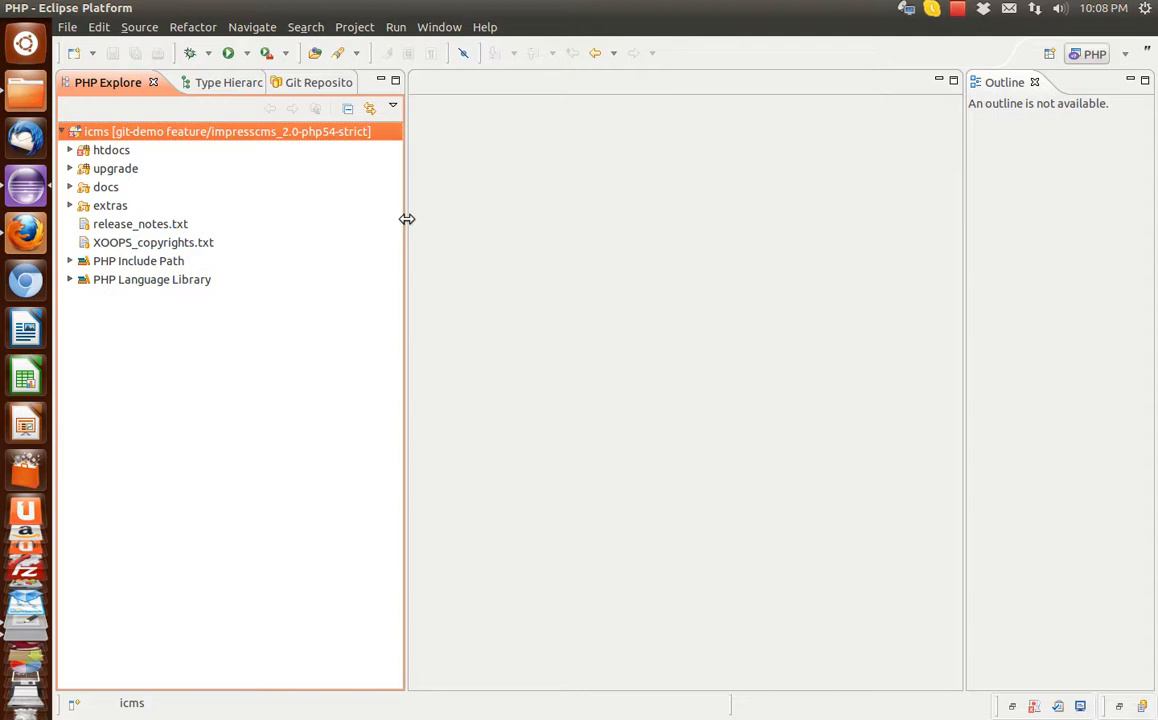
pyautogui.moveTo(407, 219); pyautogui.dragTo(349, 236)
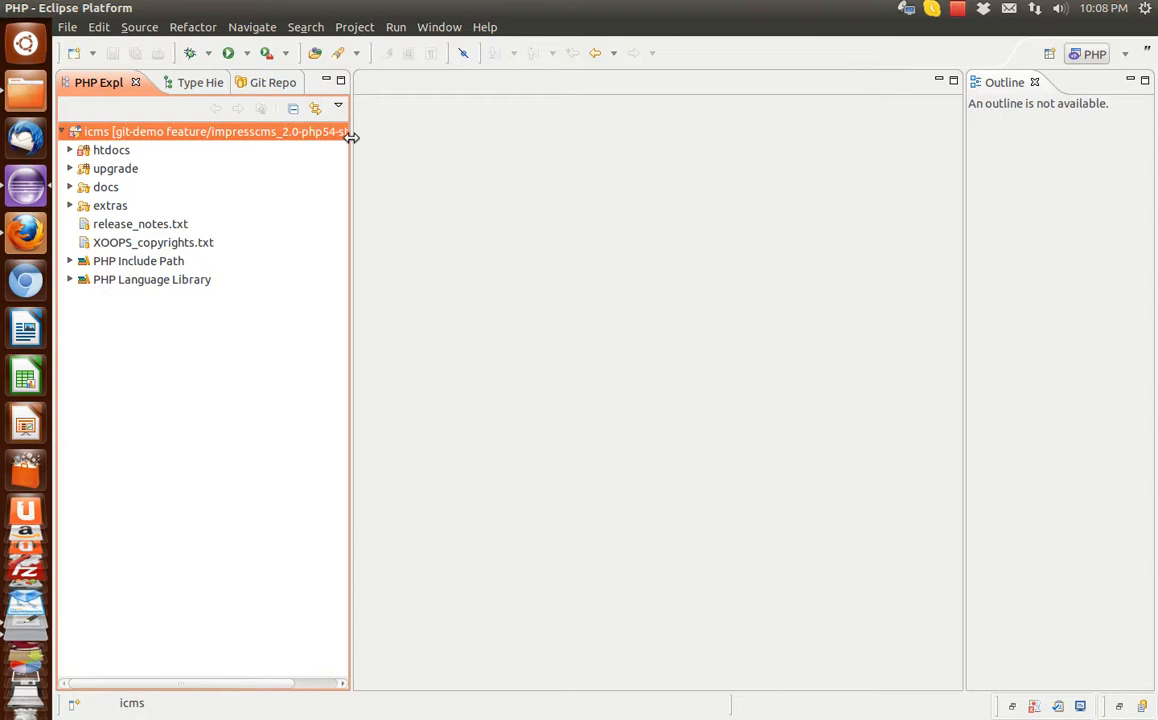
pyautogui.click(960, 9)
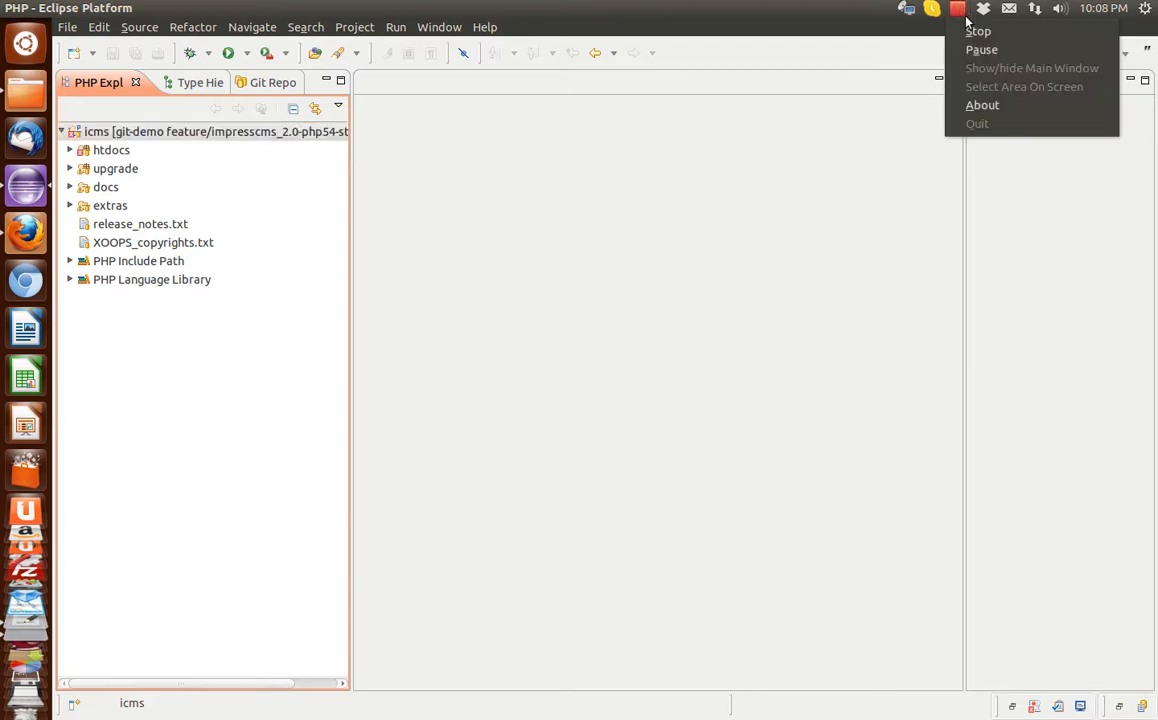